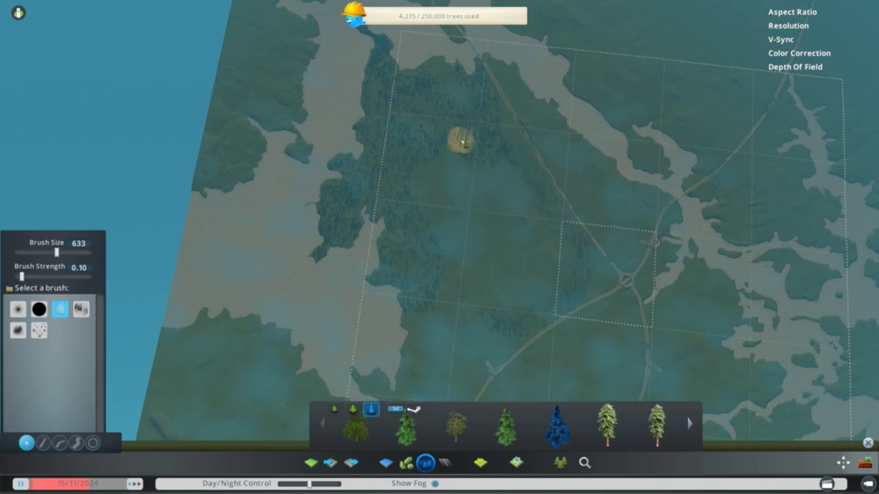
Paint the fourth tree type and the fifth tree type into the forest bands around the clearing between the western water and the highway.
click(506, 429)
click(522, 148)
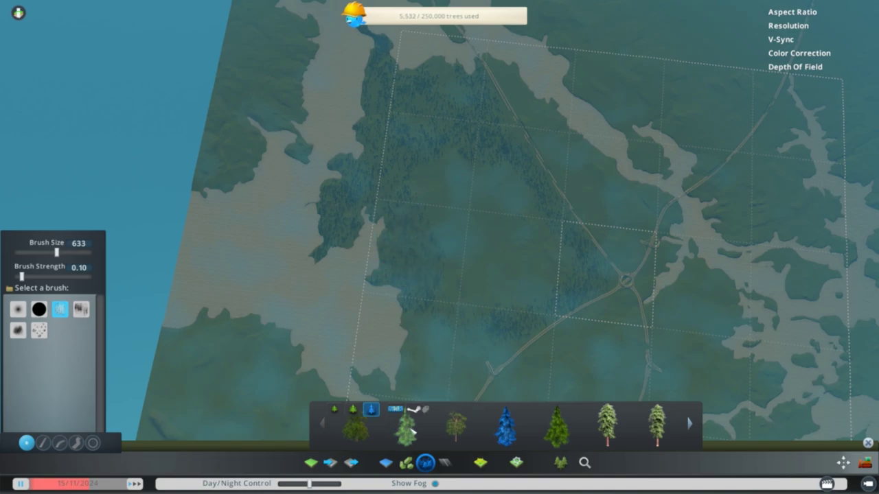
click(559, 424)
drag(449, 307, 483, 320)
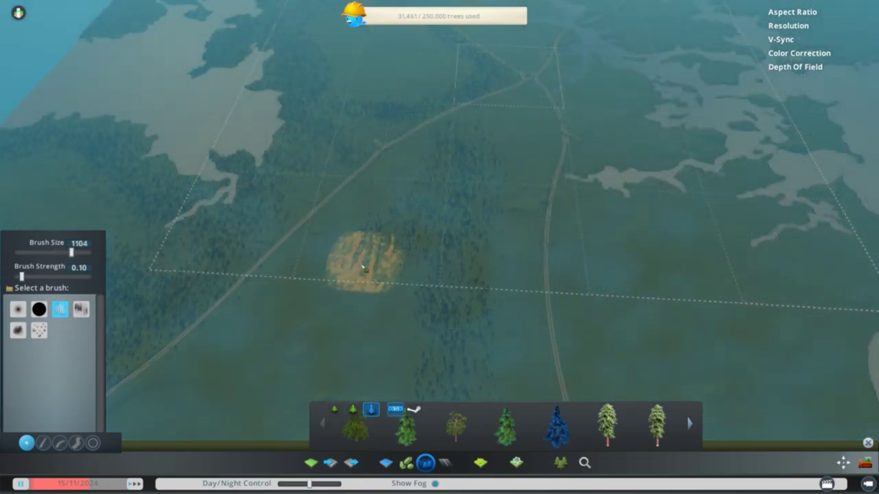
Extend the southwestern forest between the two highways out towards the map edge, using the fifth tree type and a brush size of 1104.
mouse_move(359, 255)
mouse_down()
mouse_move(363, 294)
mouse_move(412, 363)
mouse_move(412, 257)
mouse_up()
middle_drag(412, 257, 408, 250)
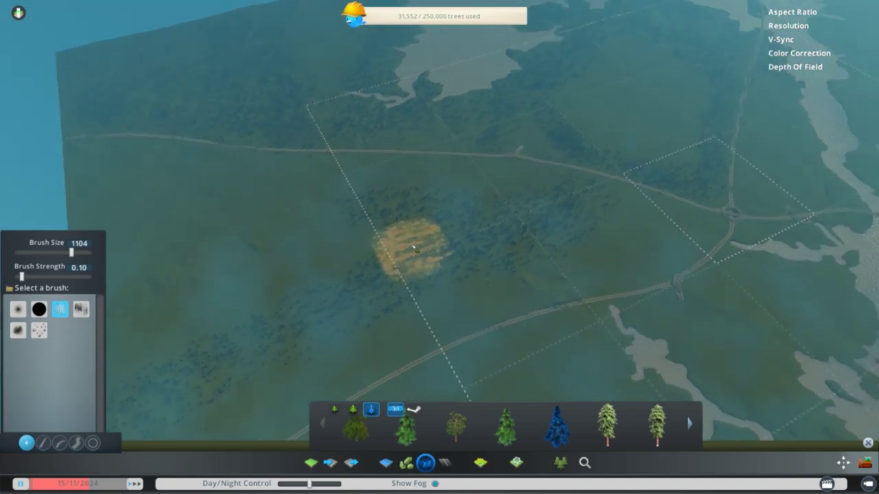
mouse_move(395, 222)
mouse_down()
mouse_move(195, 185)
mouse_move(114, 141)
mouse_move(216, 153)
mouse_move(352, 186)
mouse_move(329, 311)
mouse_move(250, 199)
mouse_move(219, 226)
mouse_move(336, 252)
mouse_move(131, 190)
mouse_move(197, 287)
mouse_move(184, 317)
mouse_move(121, 257)
mouse_up()
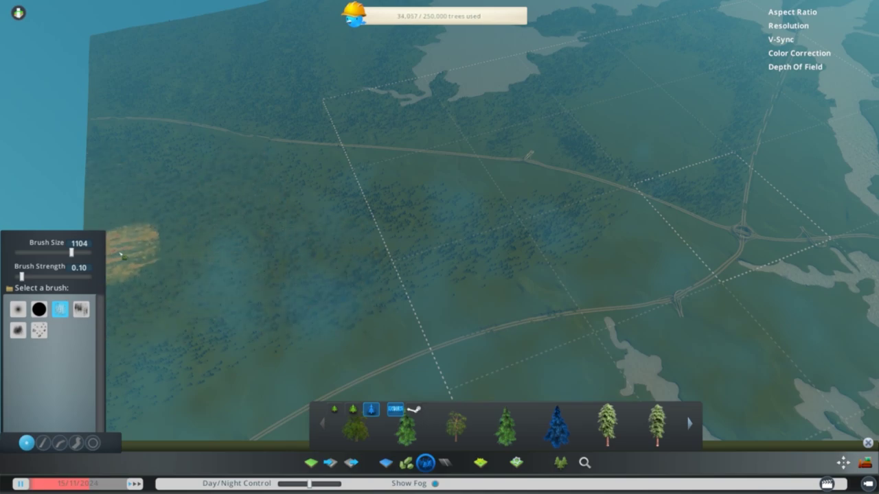
middle_drag(121, 257, 237, 171)
mouse_move(238, 171)
mouse_down()
mouse_move(248, 122)
mouse_move(350, 59)
mouse_move(229, 145)
mouse_move(141, 168)
mouse_move(284, 304)
mouse_move(346, 318)
mouse_up()
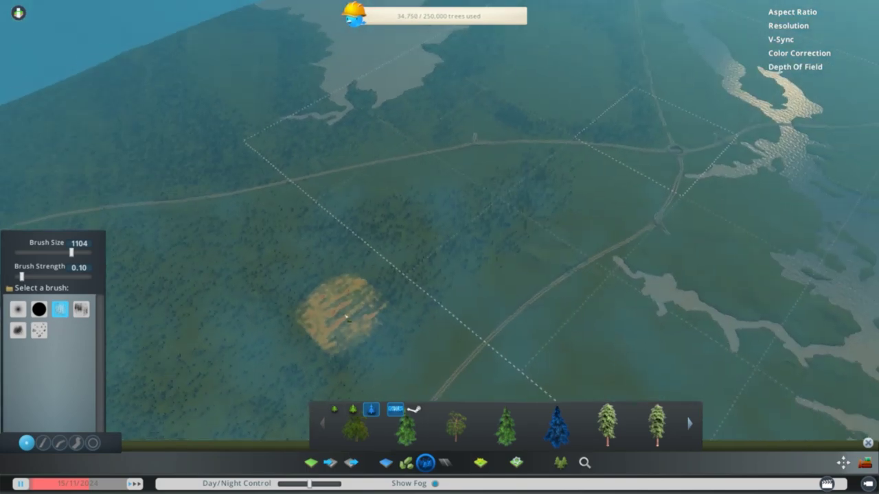
Layer the fourth tree type and the second tree type over the southwestern forest between the two highways.
click(517, 412)
key(s)
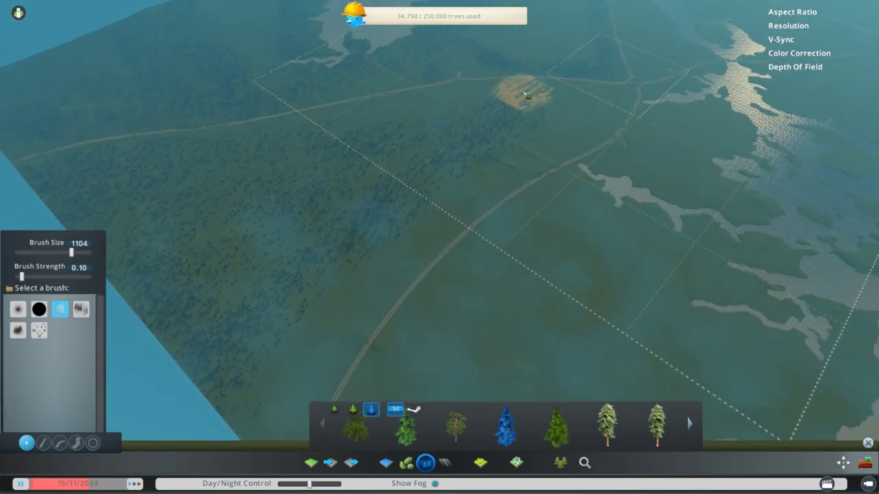
mouse_move(525, 95)
mouse_down()
mouse_move(324, 255)
mouse_move(213, 367)
mouse_move(302, 241)
mouse_move(447, 124)
mouse_move(112, 174)
mouse_move(68, 192)
mouse_move(319, 167)
mouse_move(141, 246)
mouse_move(319, 201)
mouse_move(197, 353)
mouse_move(270, 239)
mouse_move(445, 421)
mouse_up()
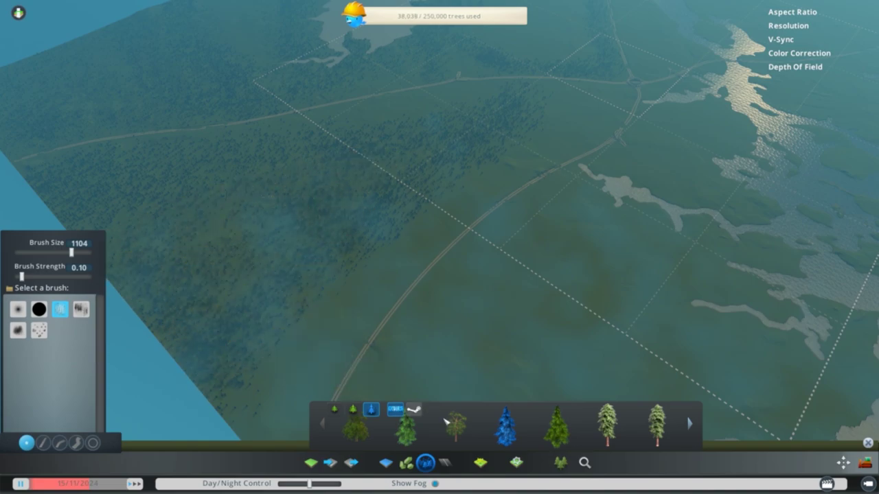
click(405, 429)
mouse_move(471, 133)
mouse_down()
mouse_move(520, 92)
mouse_move(498, 121)
mouse_move(263, 307)
mouse_move(197, 302)
mouse_move(427, 143)
mouse_move(212, 178)
mouse_move(76, 184)
mouse_move(143, 227)
mouse_move(185, 292)
mouse_move(281, 305)
mouse_up()
Examine the tree coverage across the whole map, from the southwestern forest to the northern river.
scroll(283, 306, down, 5)
middle_drag(281, 304, 291, 315)
scroll(350, 366, up, 5)
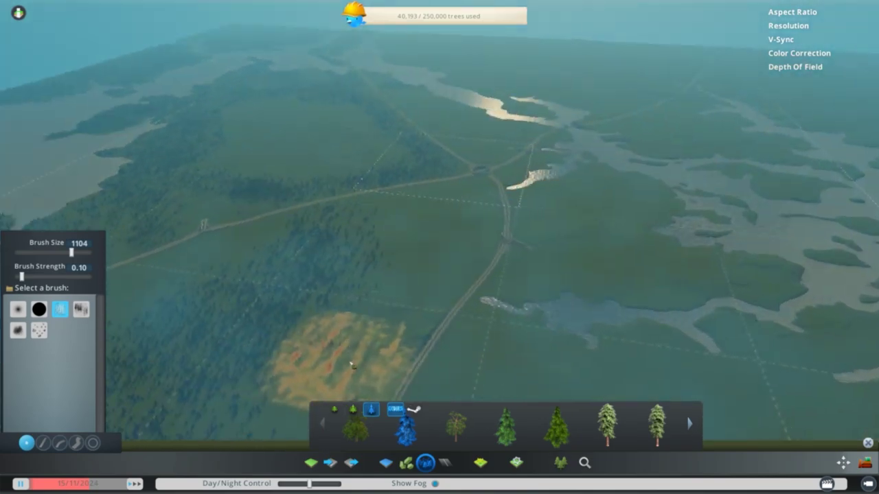
key(q)
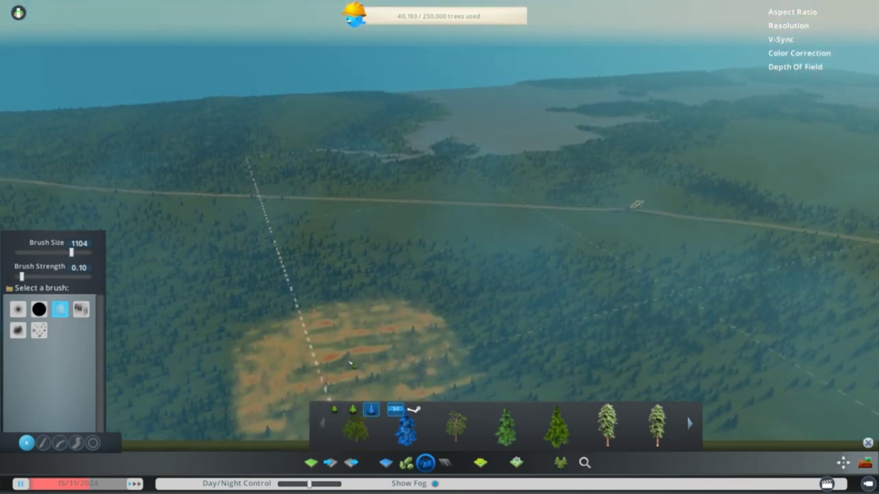
scroll(351, 365, down, 5)
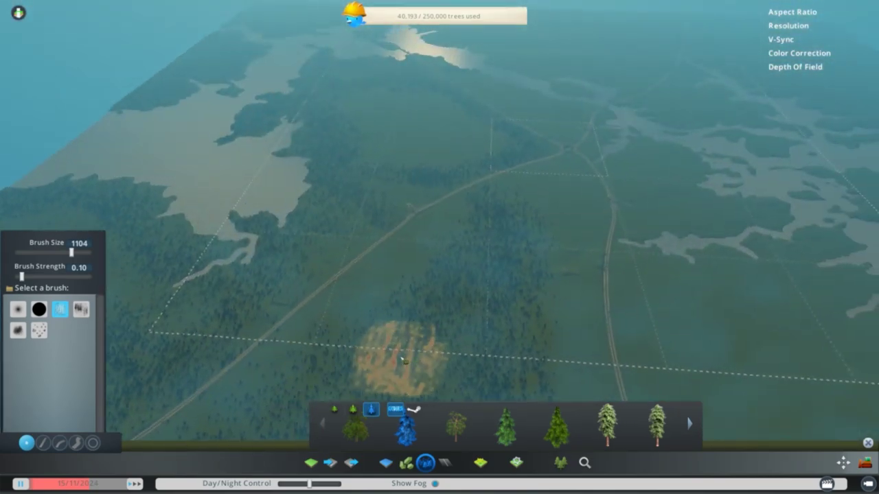
scroll(402, 357, up, 4)
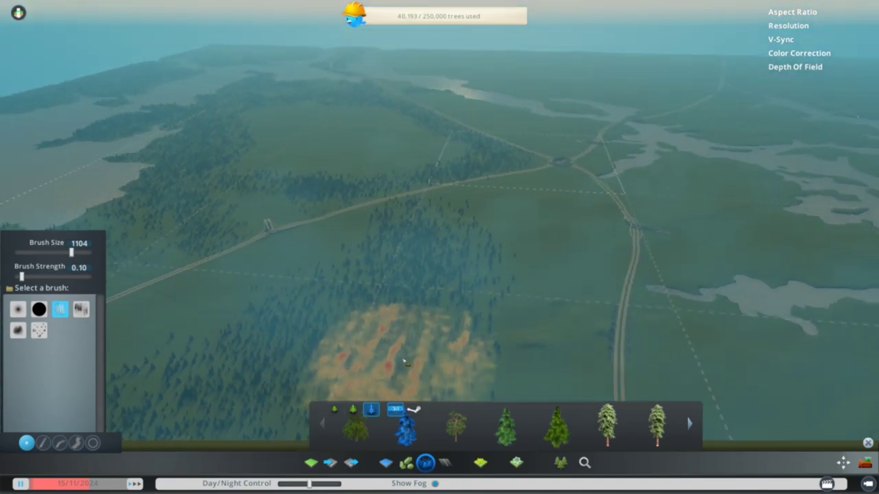
scroll(403, 360, down, 5)
key(w)
scroll(407, 342, up, 3)
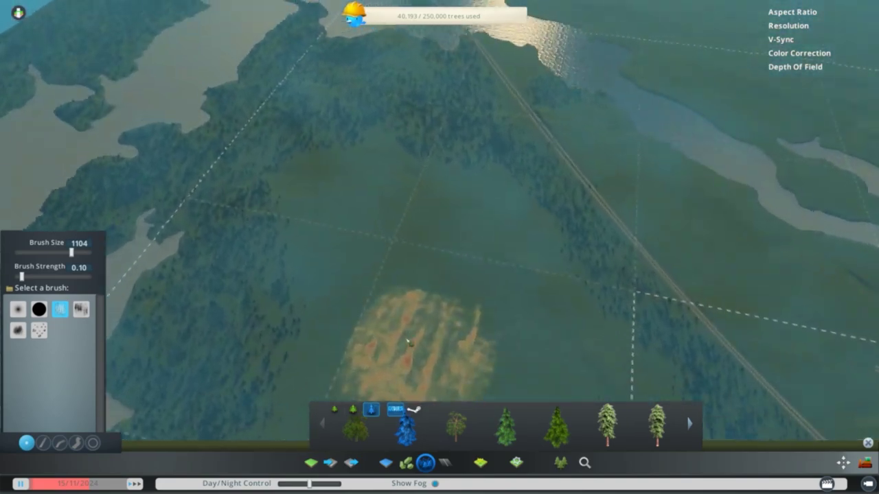
scroll(408, 341, up, 3)
scroll(539, 319, down, 8)
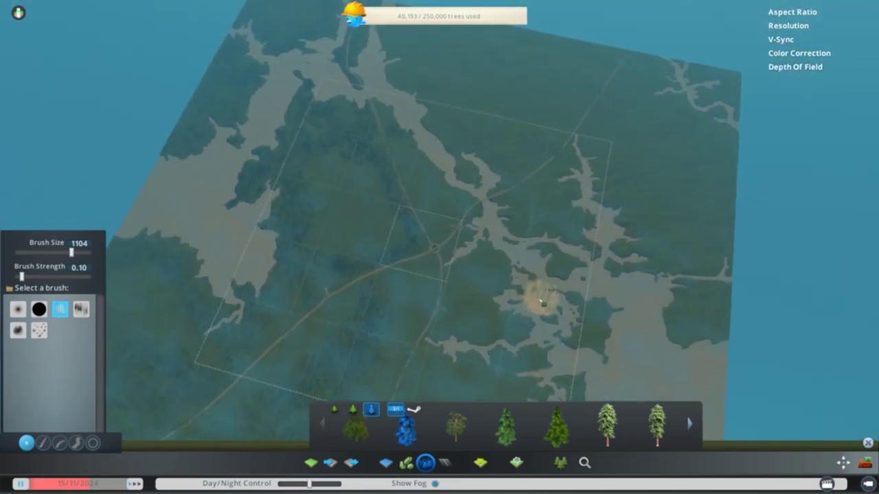
scroll(542, 303, up, 5)
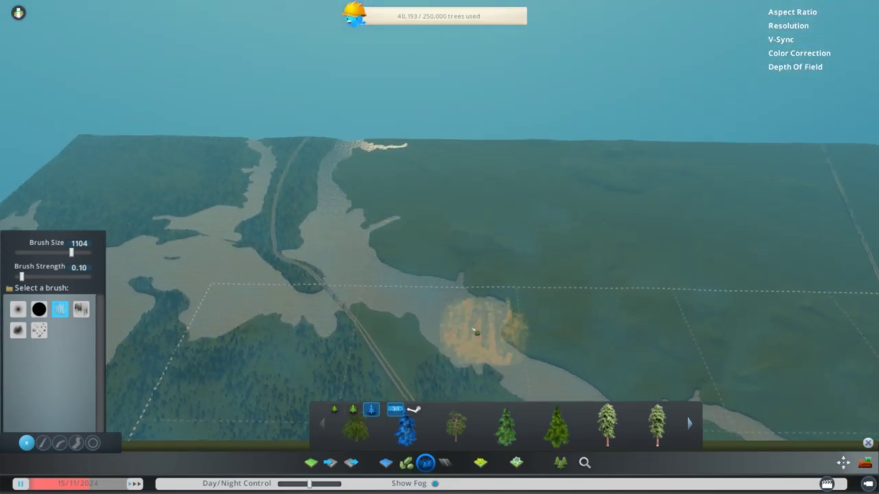
mouse_move(475, 333)
middle_down()
mouse_move(446, 340)
mouse_move(434, 311)
middle_up()
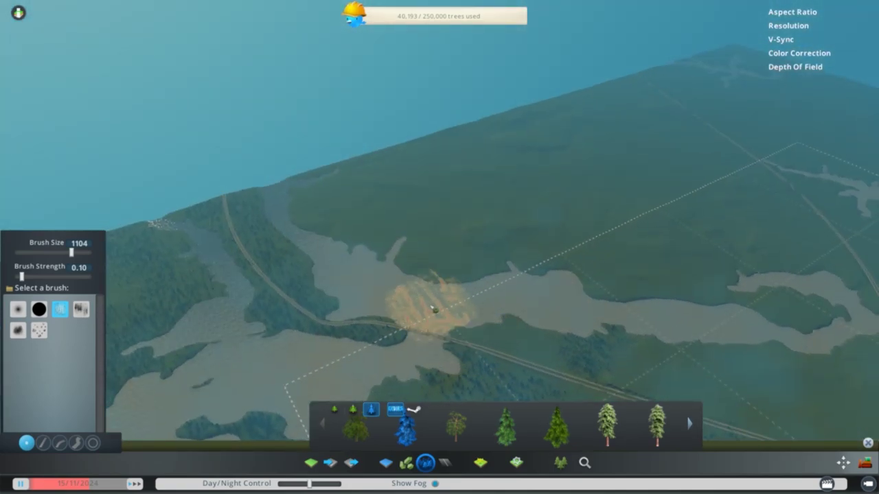
scroll(434, 309, down, 8)
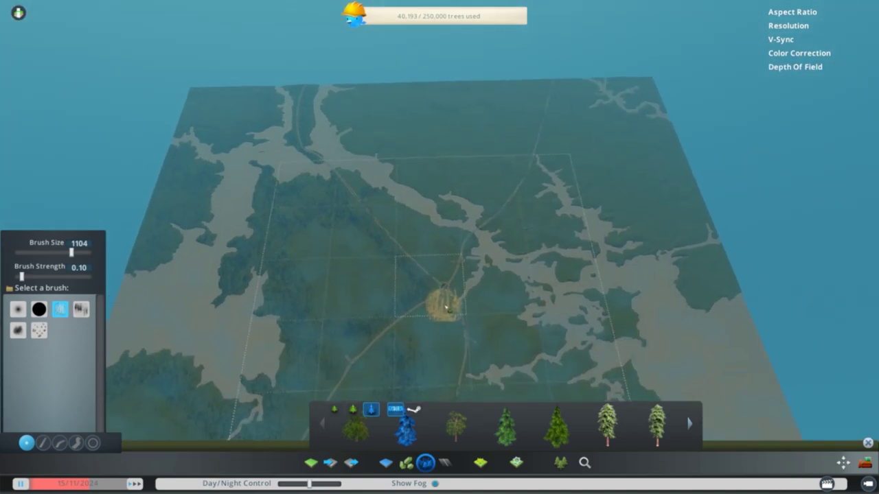
Paint strips of the second tree type across the land north of the river, reaching towards the northern map edge.
scroll(447, 309, up, 2)
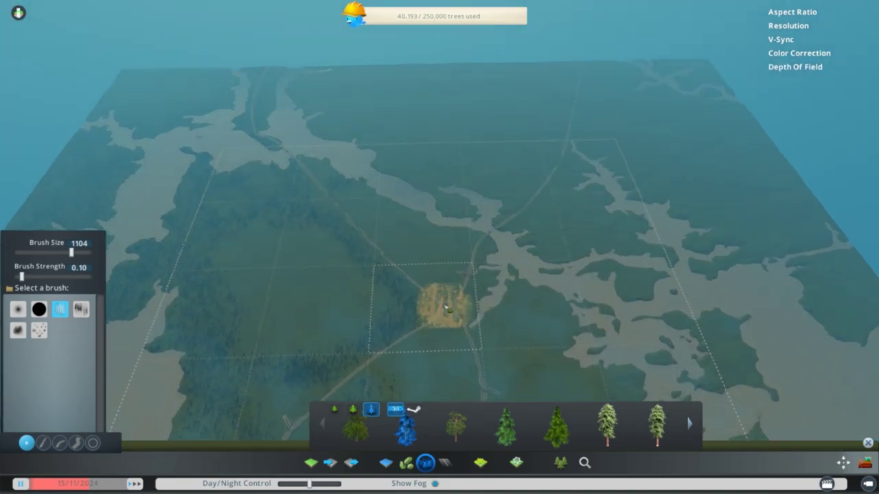
scroll(501, 217, up, 2)
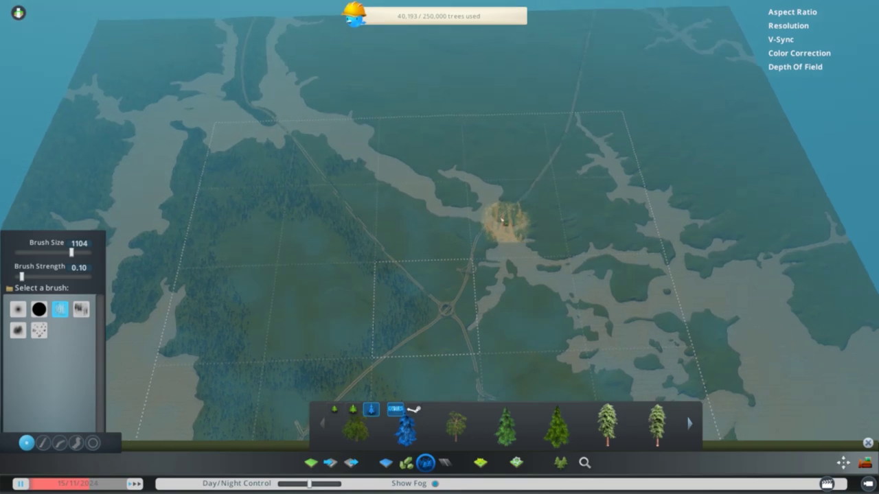
scroll(502, 219, up, 4)
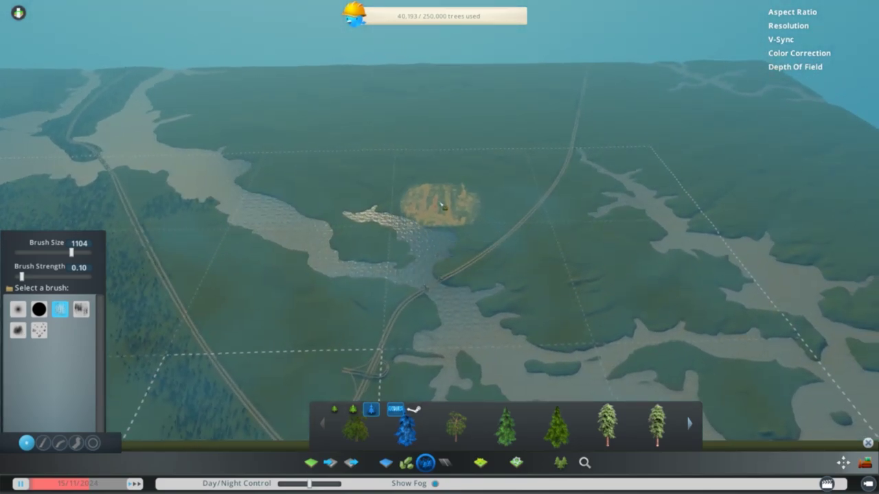
drag(443, 205, 392, 159)
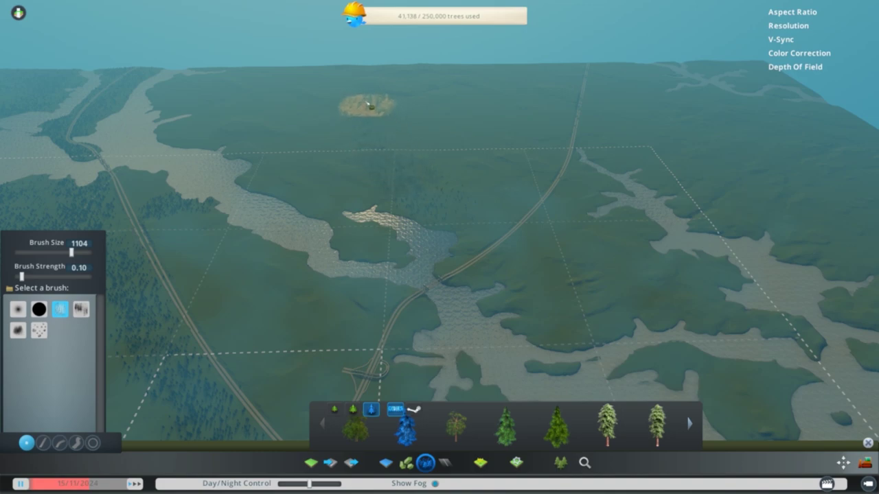
drag(357, 69, 358, 79)
key(d)
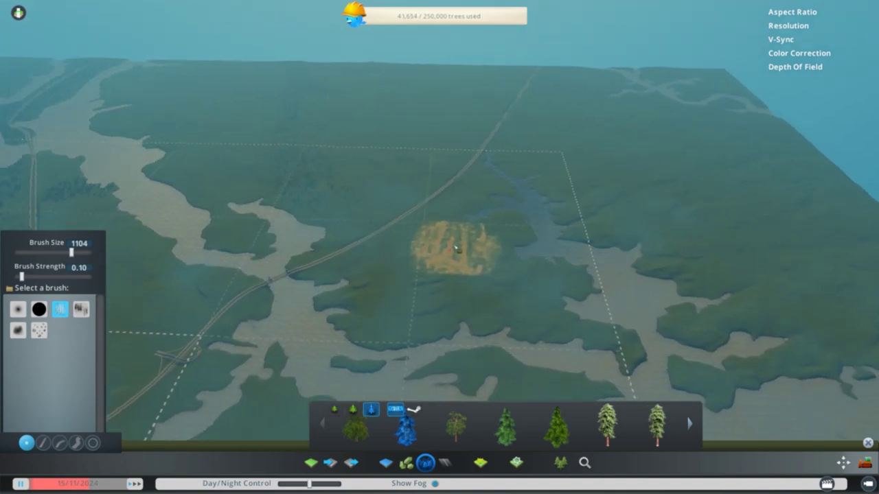
middle_drag(458, 247, 450, 244)
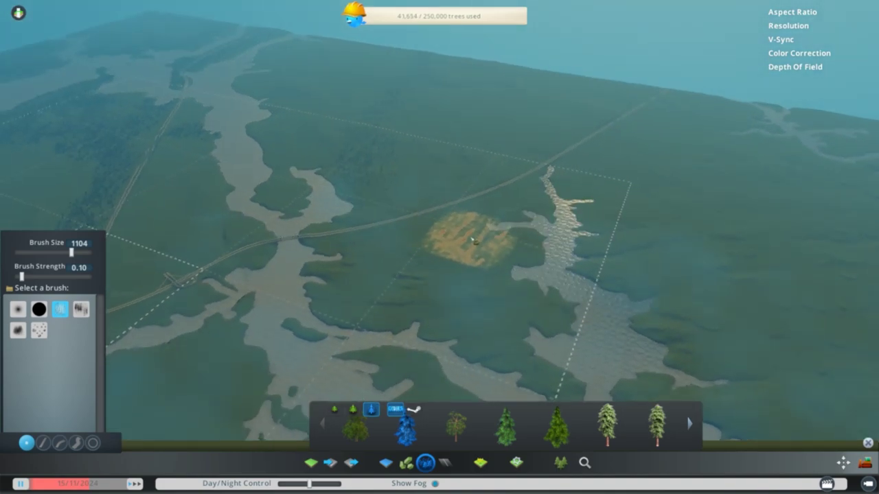
key(w)
drag(483, 254, 475, 146)
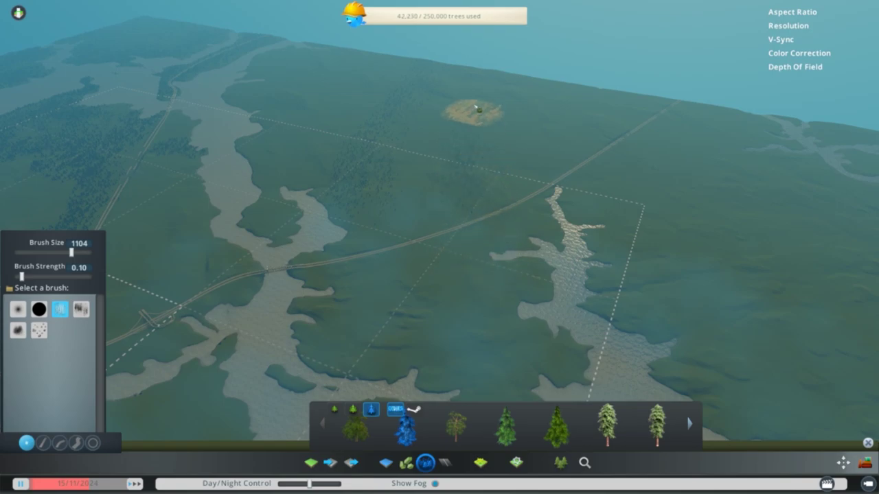
Fill the land between the northern river and the map edge with the second tree type.
key(e)
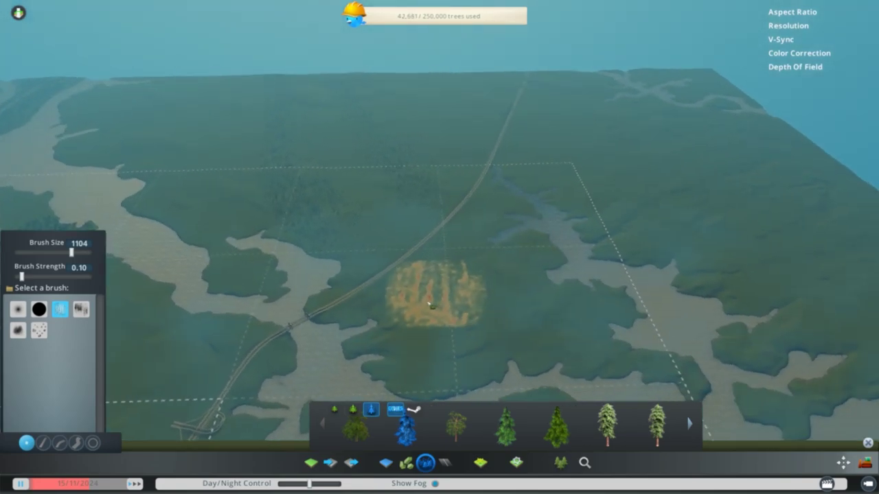
key(s)
key(a)
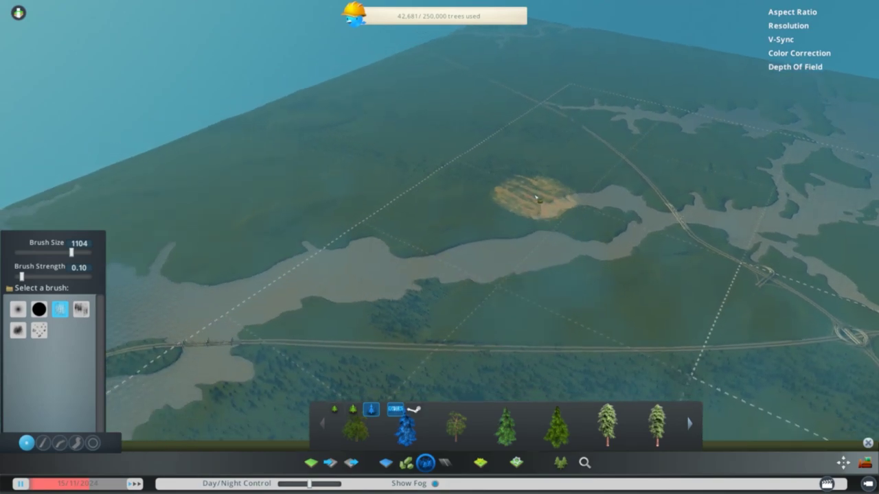
mouse_move(525, 191)
mouse_down()
mouse_move(507, 210)
mouse_move(599, 218)
mouse_move(428, 226)
mouse_move(373, 199)
mouse_move(354, 170)
mouse_move(235, 143)
mouse_move(213, 151)
mouse_move(385, 200)
mouse_move(191, 173)
mouse_move(248, 177)
mouse_move(179, 193)
mouse_move(181, 227)
mouse_move(198, 242)
mouse_move(235, 194)
mouse_move(421, 223)
mouse_move(478, 197)
mouse_move(371, 189)
mouse_move(336, 204)
mouse_move(356, 213)
mouse_up()
Thicken the forest north of the river by layering the fourth tree type and the fifth tree type over it.
middle_drag(355, 212, 427, 208)
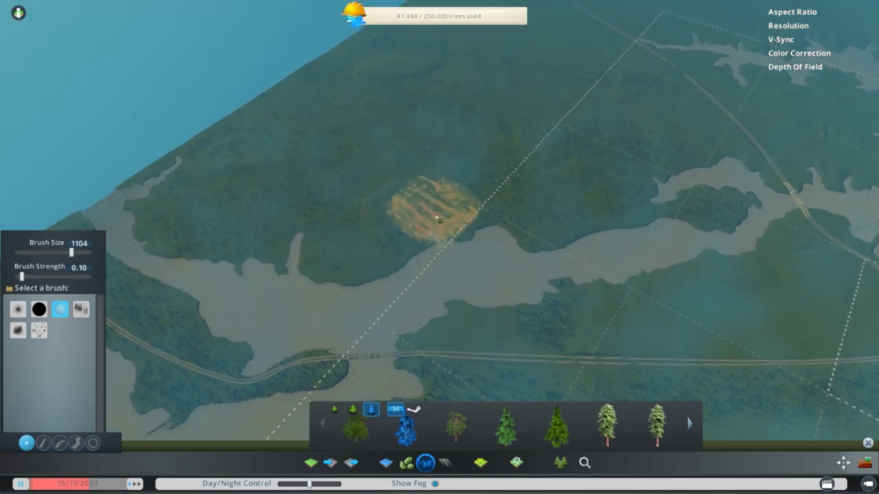
click(510, 437)
mouse_move(520, 220)
mouse_down()
mouse_move(594, 205)
mouse_move(562, 214)
mouse_move(698, 206)
mouse_move(701, 181)
mouse_move(657, 147)
mouse_move(309, 84)
mouse_move(608, 187)
mouse_move(295, 133)
mouse_move(249, 160)
mouse_move(405, 195)
mouse_move(347, 249)
mouse_move(158, 206)
mouse_move(282, 124)
mouse_move(490, 171)
mouse_move(642, 182)
mouse_move(628, 283)
mouse_move(633, 369)
mouse_up()
click(556, 426)
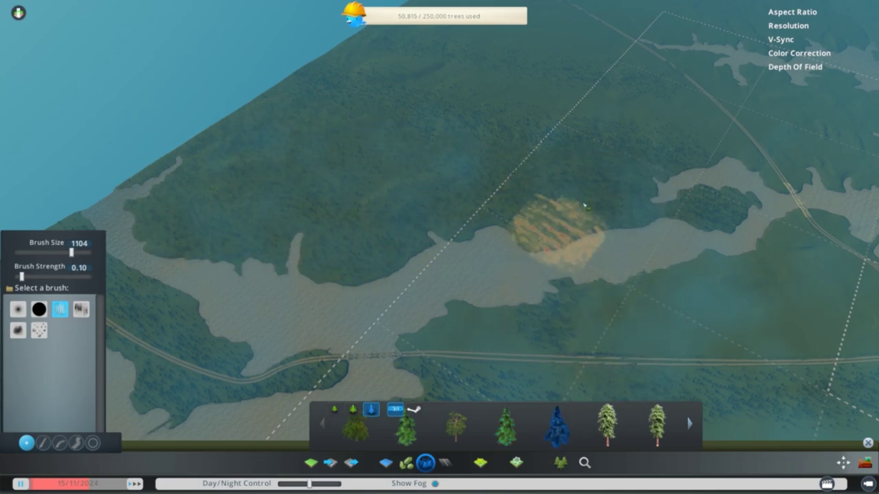
mouse_move(669, 152)
mouse_down()
mouse_move(621, 151)
mouse_move(319, 82)
mouse_move(596, 158)
mouse_move(359, 140)
mouse_move(294, 155)
mouse_move(559, 149)
mouse_move(191, 160)
mouse_move(275, 236)
mouse_move(677, 197)
mouse_move(592, 143)
mouse_move(378, 97)
mouse_move(295, 110)
mouse_move(355, 197)
mouse_move(255, 198)
mouse_move(236, 239)
mouse_move(196, 210)
mouse_move(536, 182)
mouse_move(639, 207)
mouse_up()
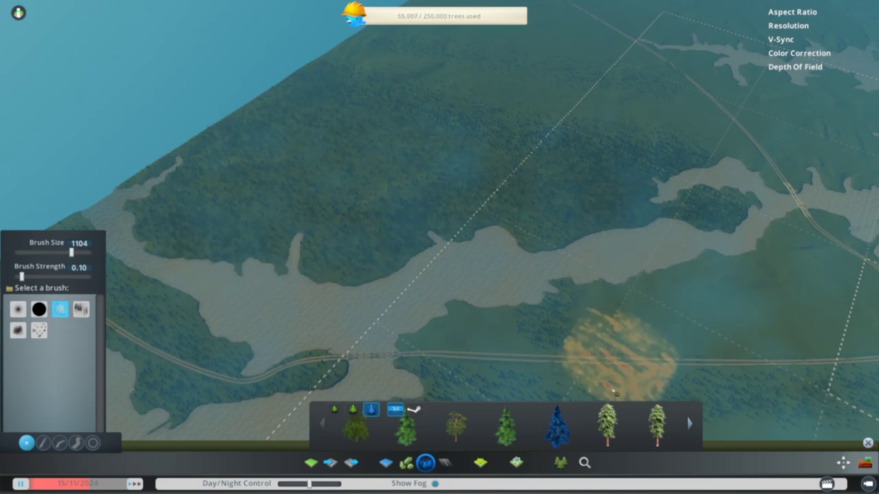
Paint a strip of the second tree type from the northeastern highway to the northern map edge, east of the dense forest.
click(408, 430)
scroll(543, 317, down, 3)
middle_drag(543, 318, 532, 302)
scroll(530, 301, up, 5)
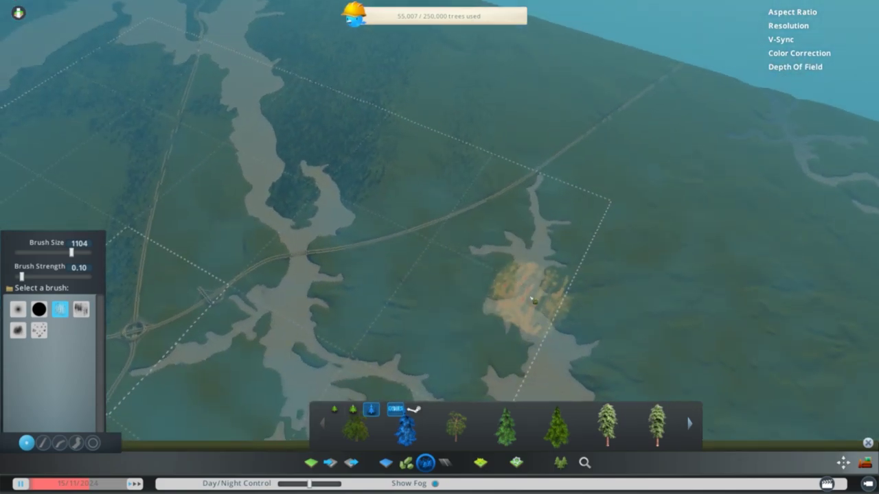
scroll(530, 300, up, 3)
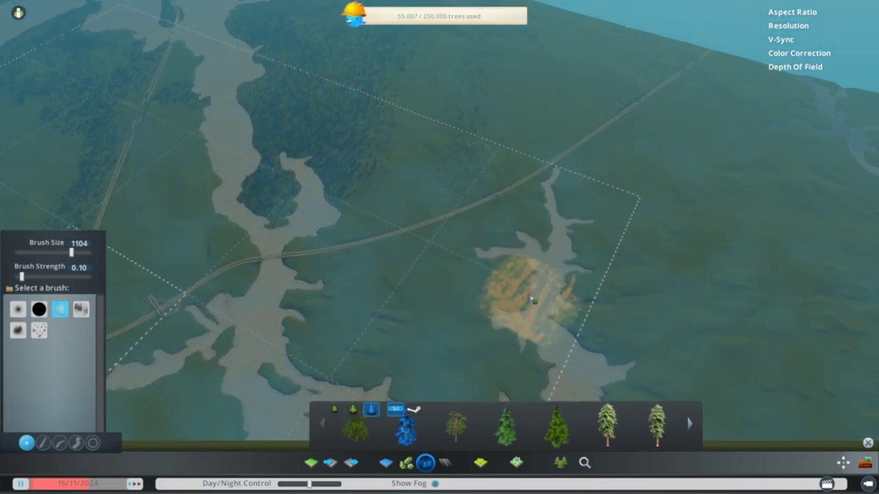
key(w)
key(d)
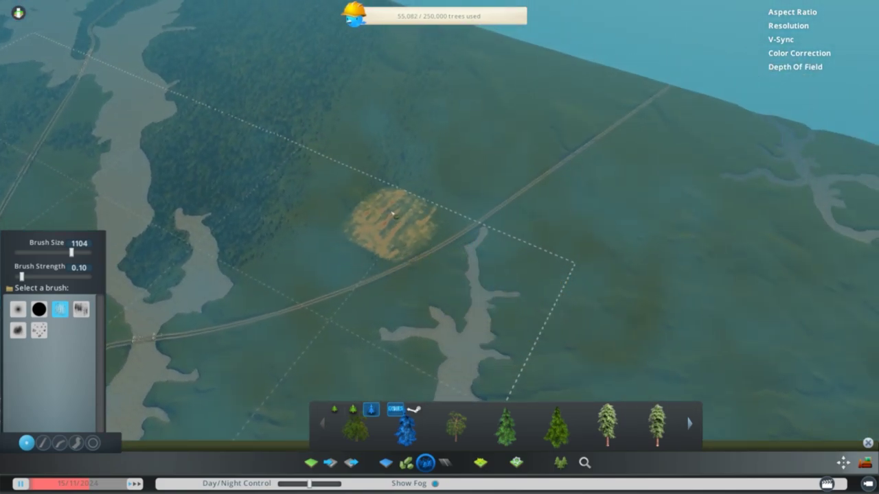
mouse_move(390, 218)
mouse_down()
mouse_move(426, 82)
mouse_move(455, 26)
mouse_up()
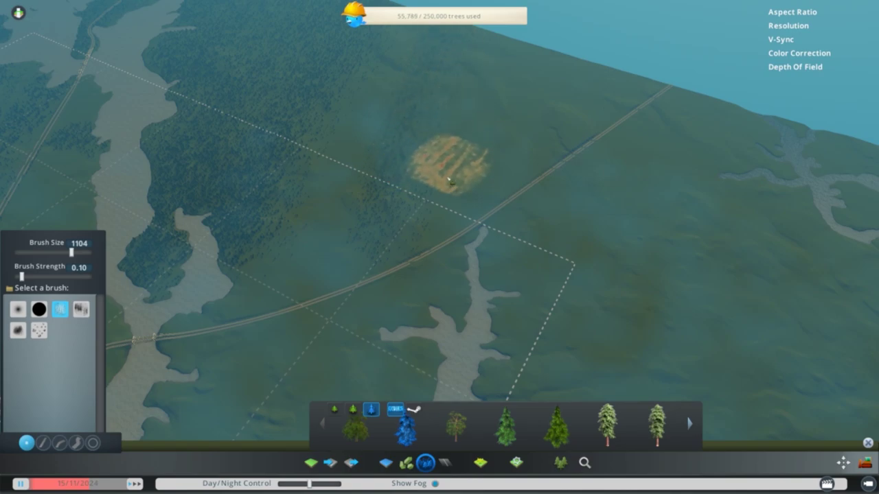
Layer the fourth tree type and the fifth tree type over the new strip beside the northeastern highway.
click(505, 426)
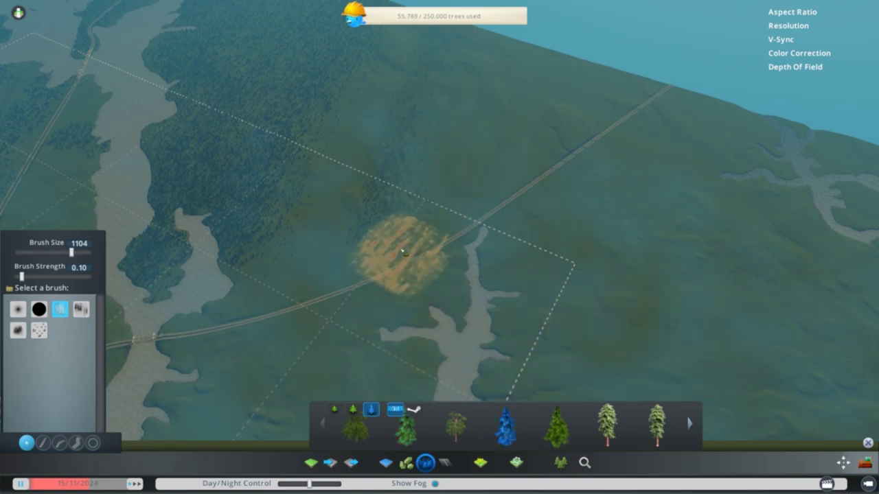
mouse_move(412, 247)
mouse_down()
mouse_move(399, 190)
mouse_move(416, 90)
mouse_move(457, 22)
mouse_up()
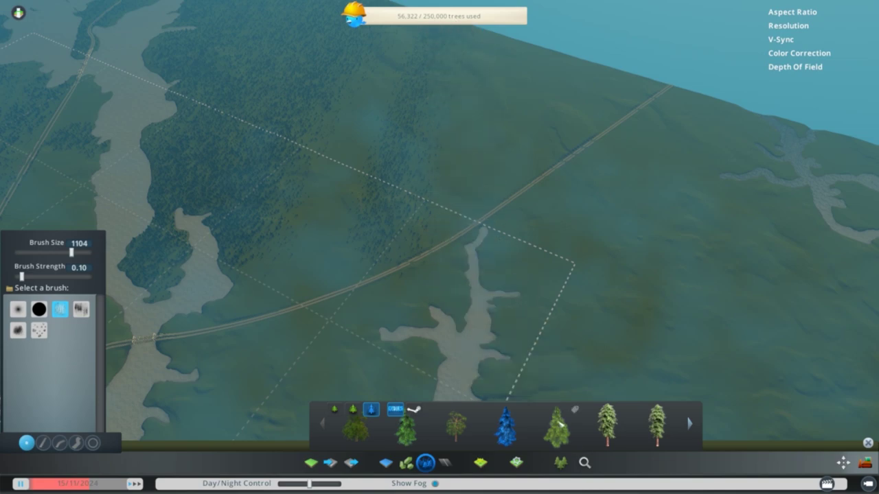
click(567, 431)
mouse_move(403, 245)
mouse_down()
mouse_move(408, 167)
mouse_move(432, 65)
mouse_move(472, 52)
mouse_up()
middle_drag(520, 297, 500, 321)
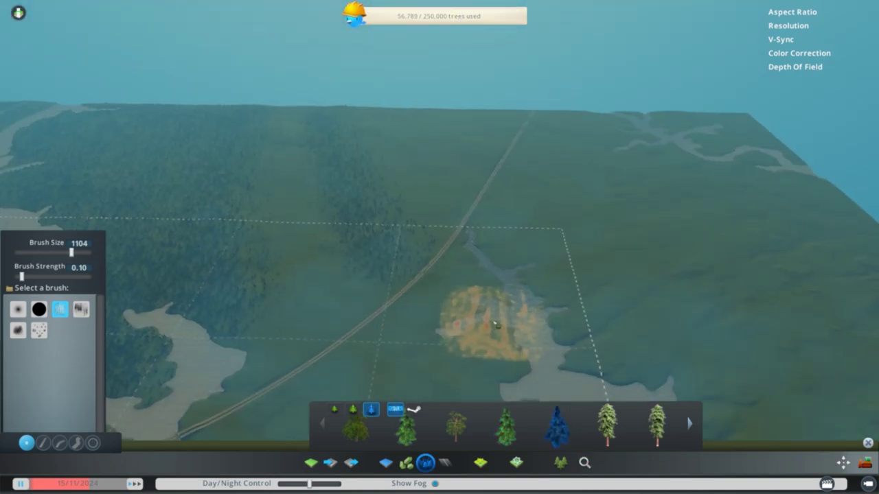
Paint oil along the eastern shoreline of the western lake, covering the small headland, with a brush size of 232 and strength of 0.10.
key(s)
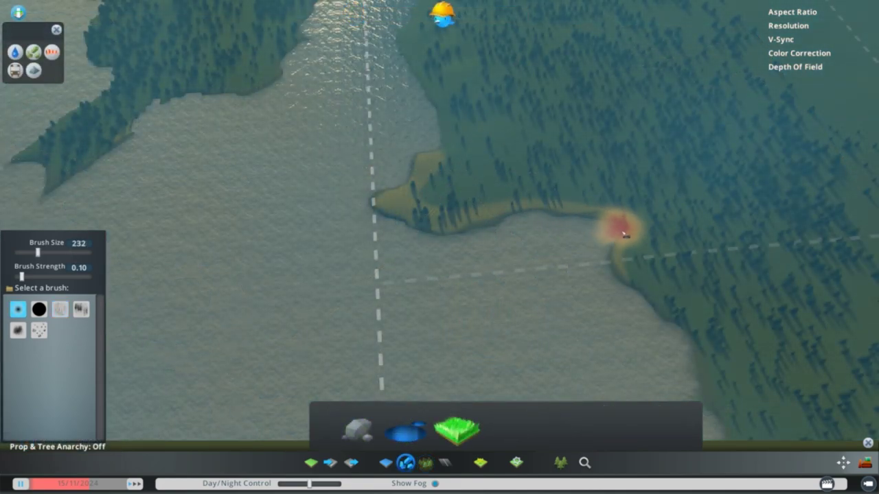
drag(624, 234, 655, 309)
key(s)
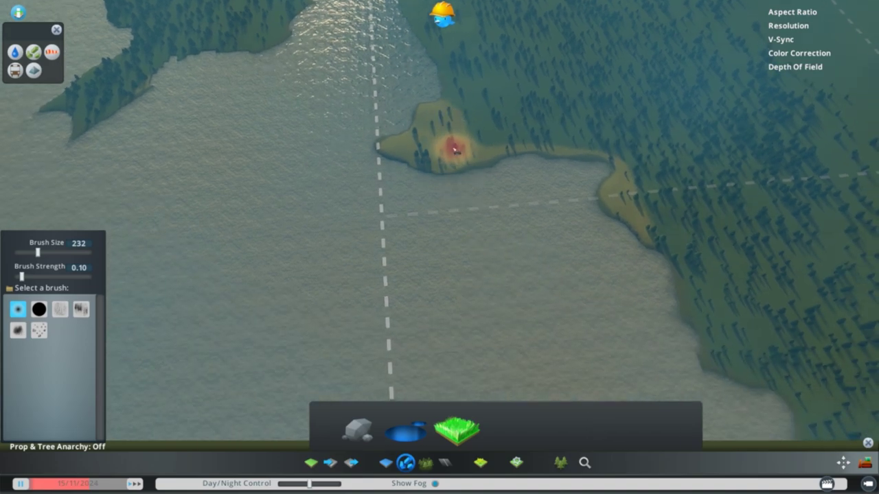
scroll(522, 349, down, 5)
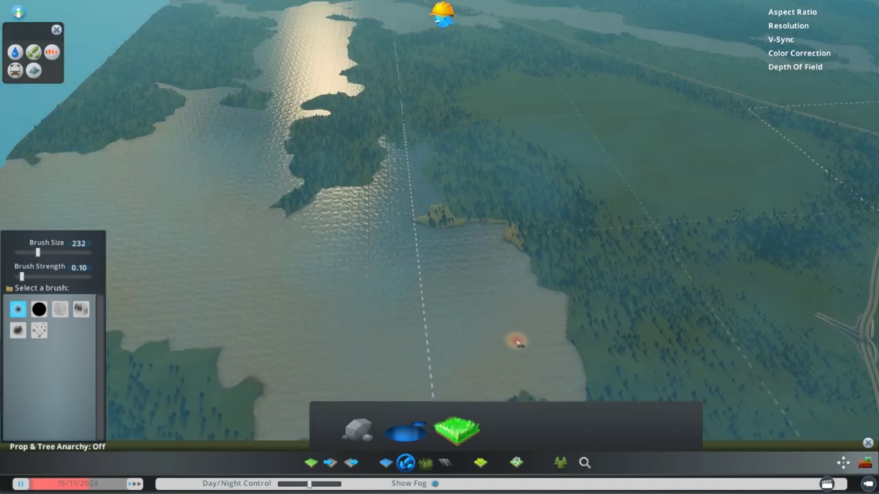
Paint oil over the tip of the forested peninsula across the water from the small headland.
scroll(518, 346, up, 4)
middle_drag(520, 346, 425, 323)
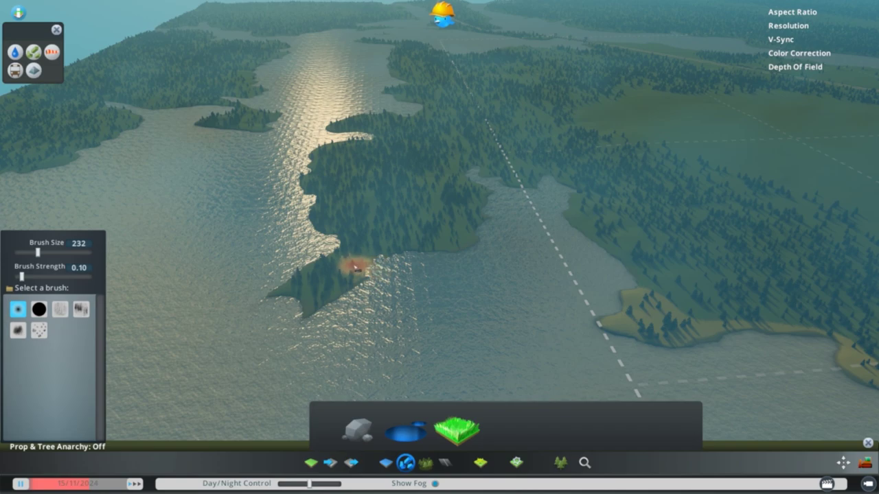
scroll(355, 287, up, 3)
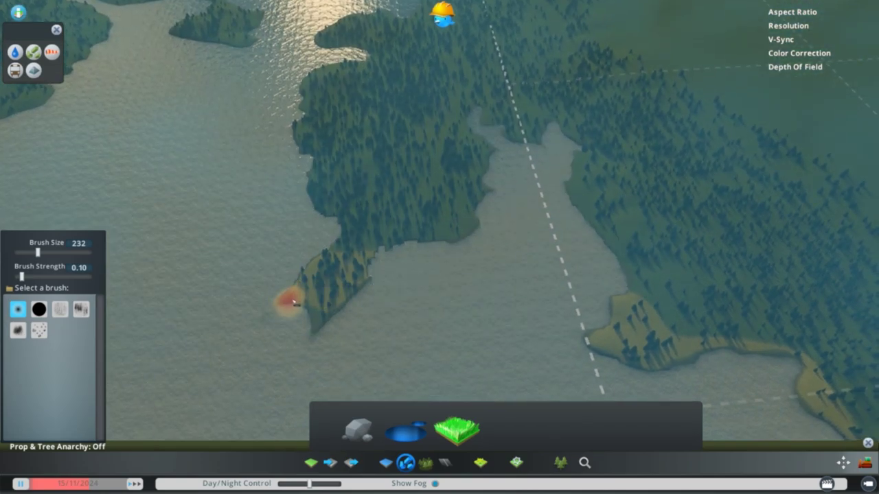
scroll(429, 331, down, 5)
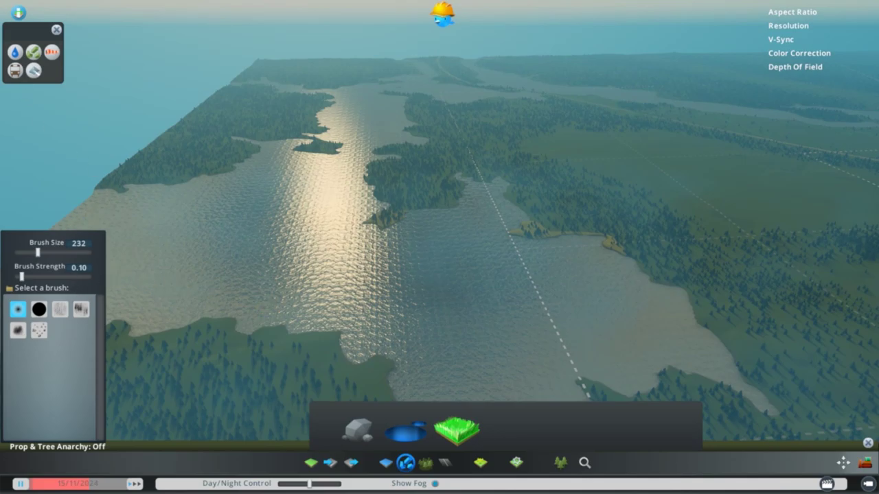
Check the oil deposit in the natural resources overlay and fill the gaps around the small headland with more oil.
click(33, 52)
scroll(378, 274, up, 5)
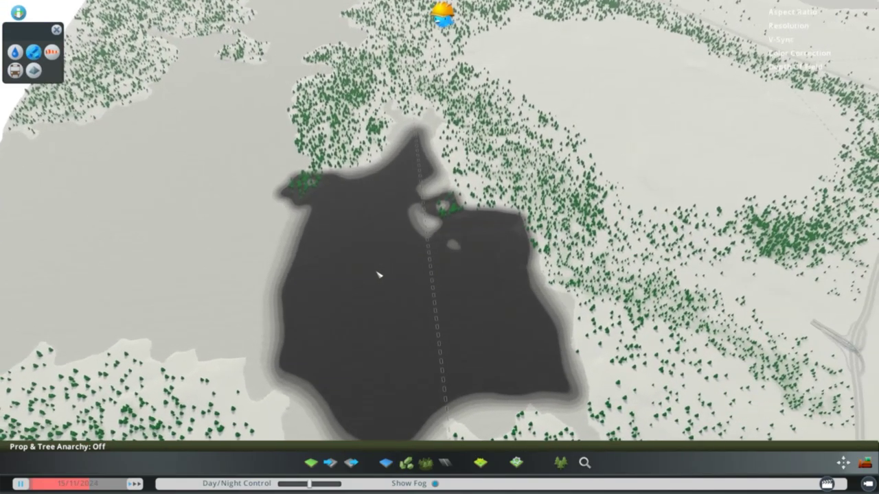
scroll(380, 278, up, 5)
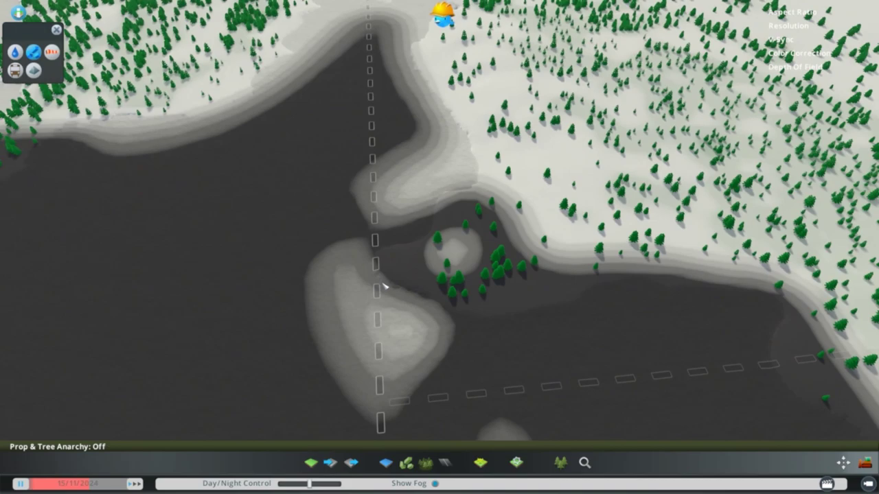
click(410, 465)
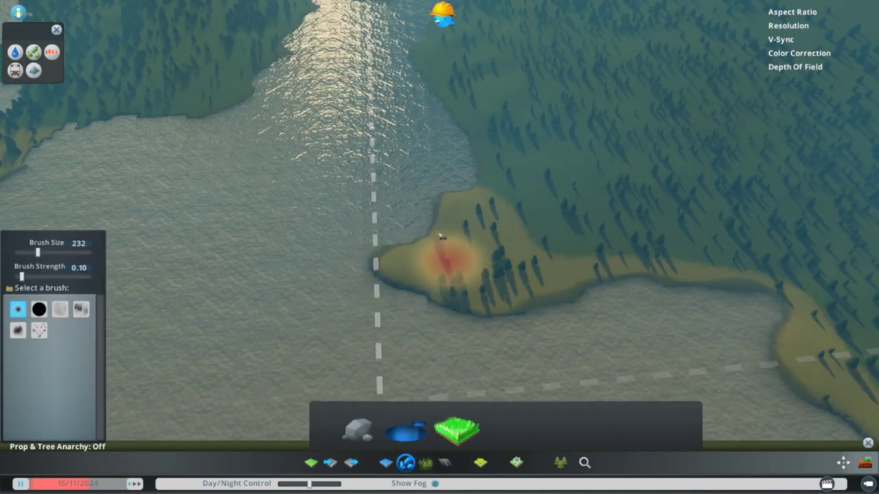
key(s)
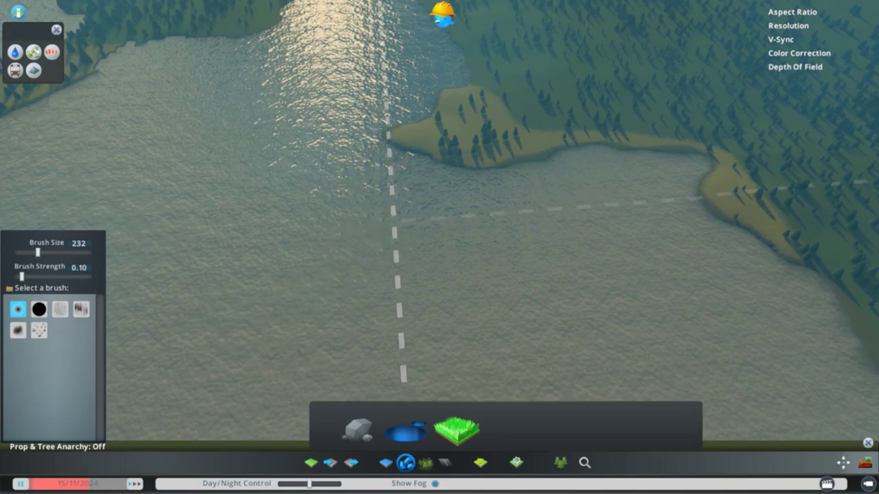
Recheck the oil overlay and fill the remaining gaps in the water just off the small headland.
click(33, 51)
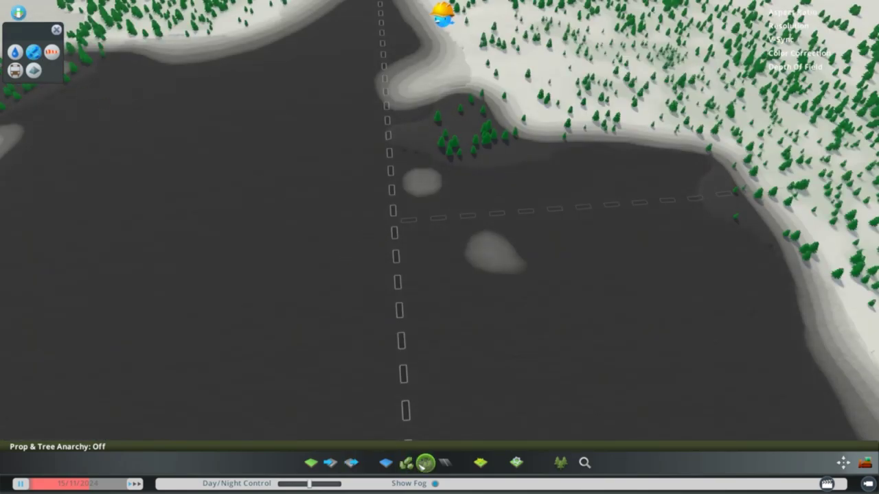
click(407, 463)
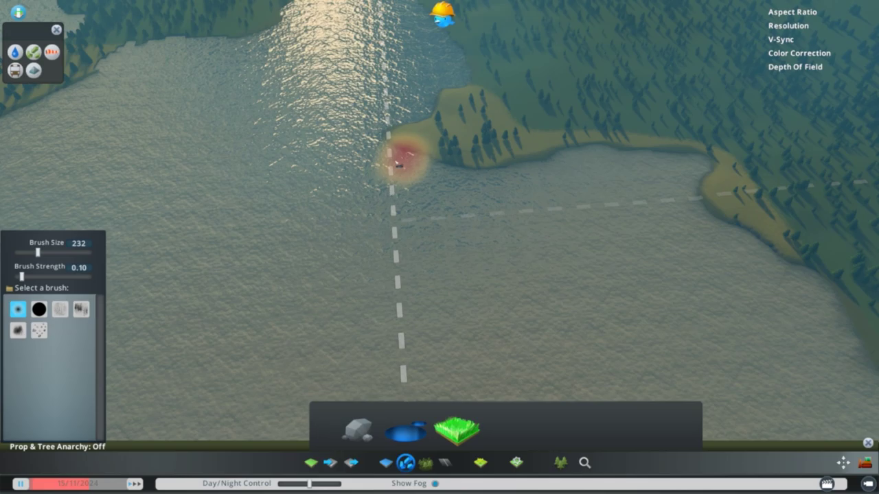
click(33, 51)
scroll(373, 251, down, 5)
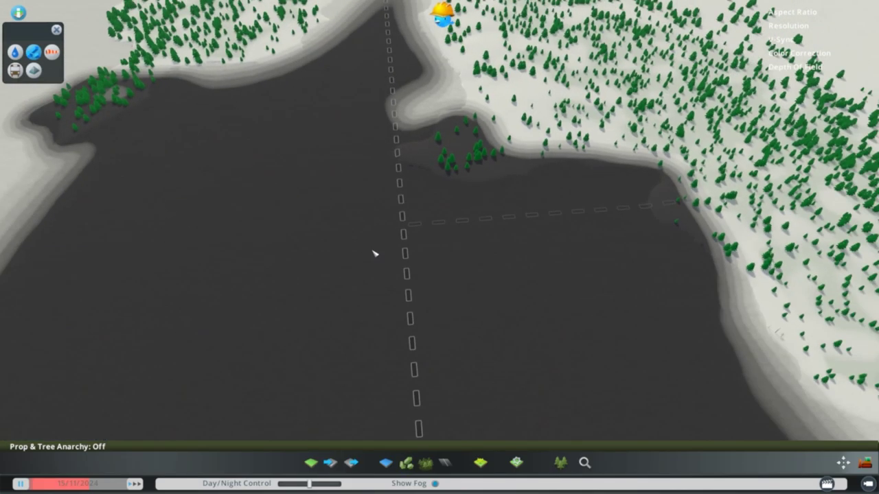
Examine the natural resources overlay across the whole map to review where the oil and ore deposits lie.
key(r)
key(s)
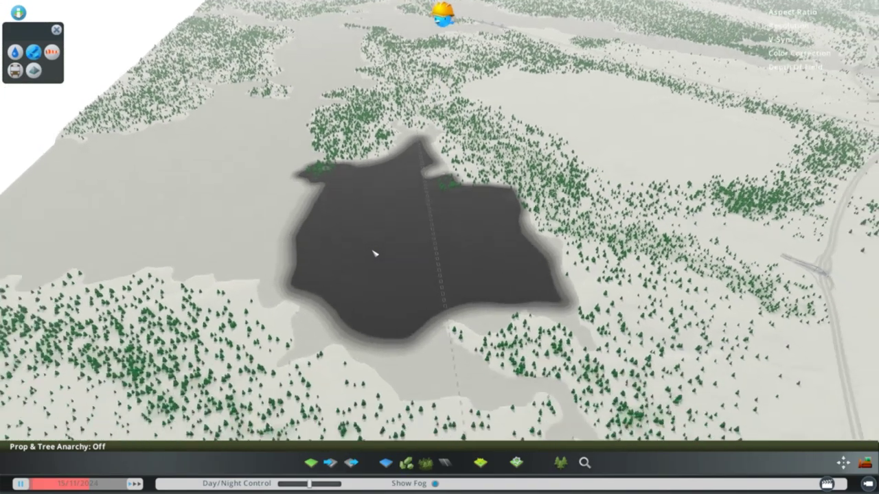
key(q)
scroll(375, 253, down, 5)
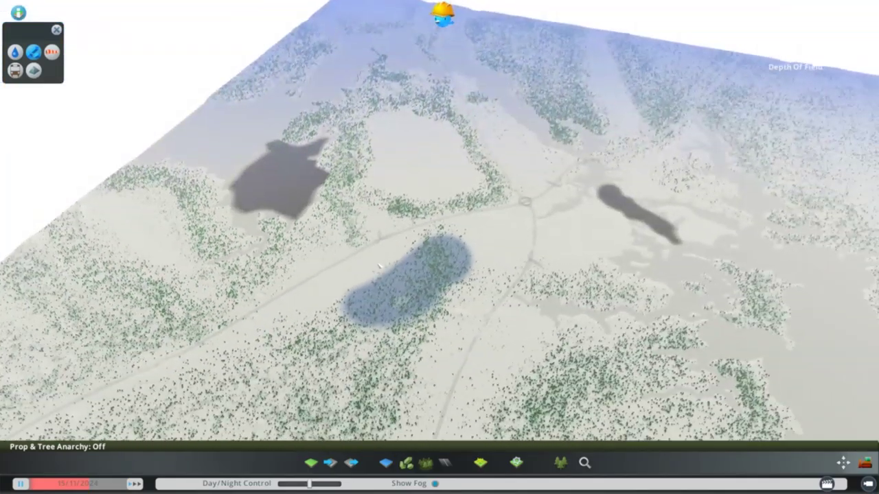
mouse_move(380, 266)
middle_down()
mouse_move(404, 268)
mouse_move(377, 277)
middle_up()
scroll(375, 280, up, 3)
scroll(376, 280, down, 5)
key(e)
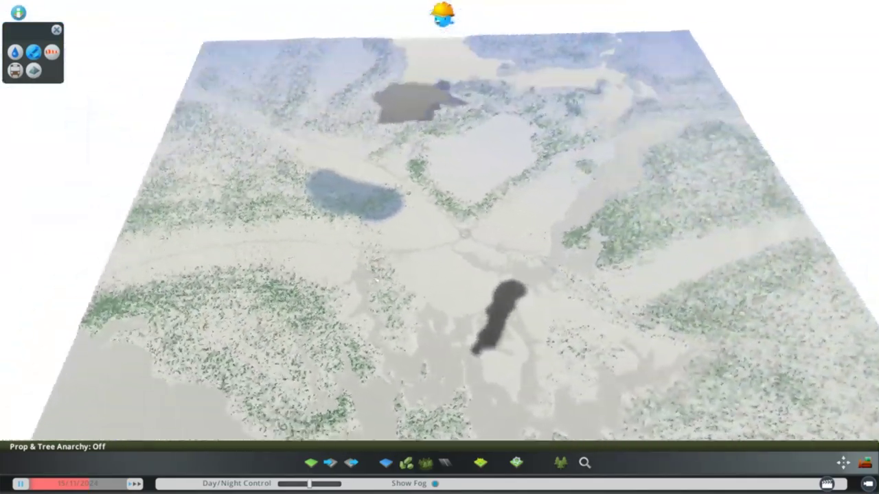
scroll(374, 279, up, 5)
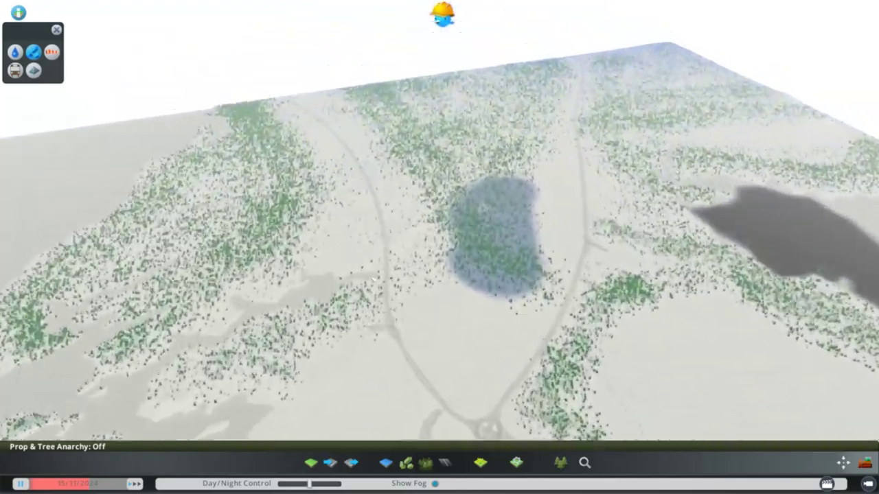
scroll(374, 280, up, 3)
key(q)
key(e)
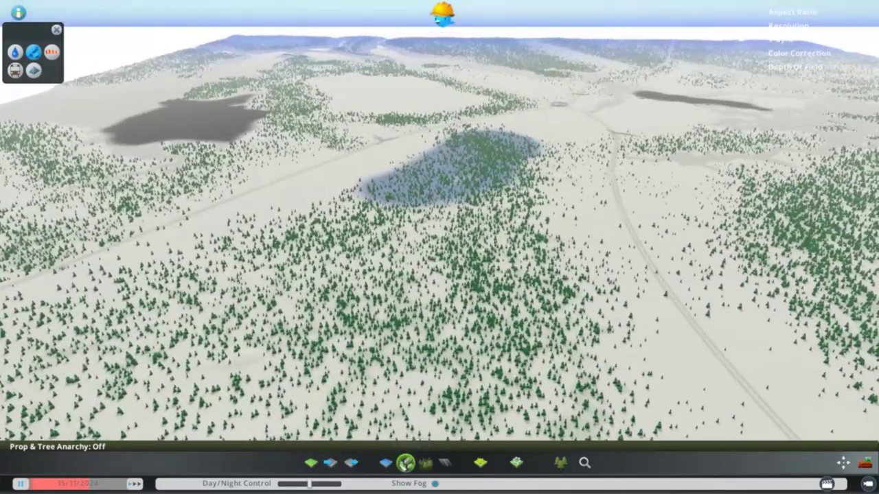
Paint an ore deposit in the forest beside the northern river with a brush size of 1117, and check it in the resource overlay.
click(386, 463)
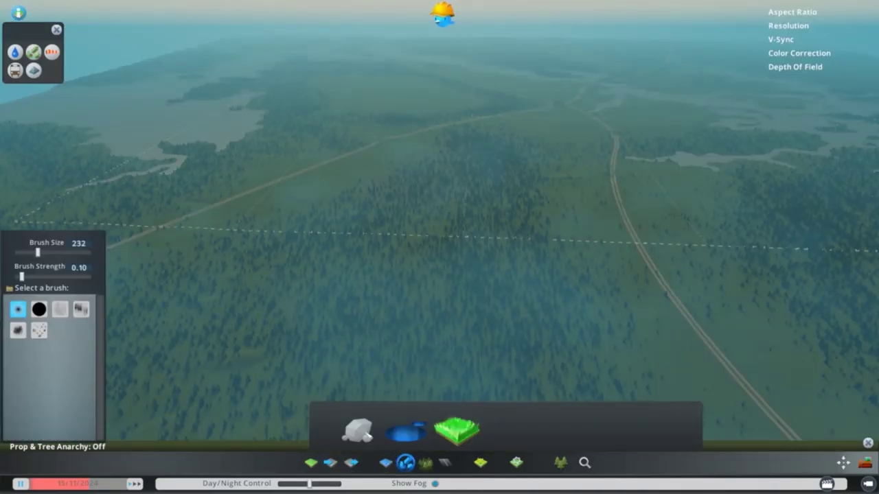
click(367, 435)
scroll(439, 330, down, 5)
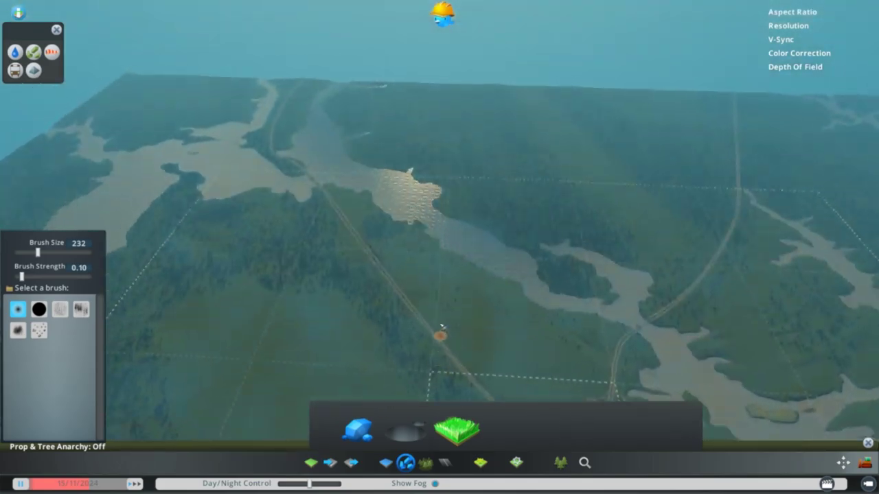
scroll(440, 330, up, 5)
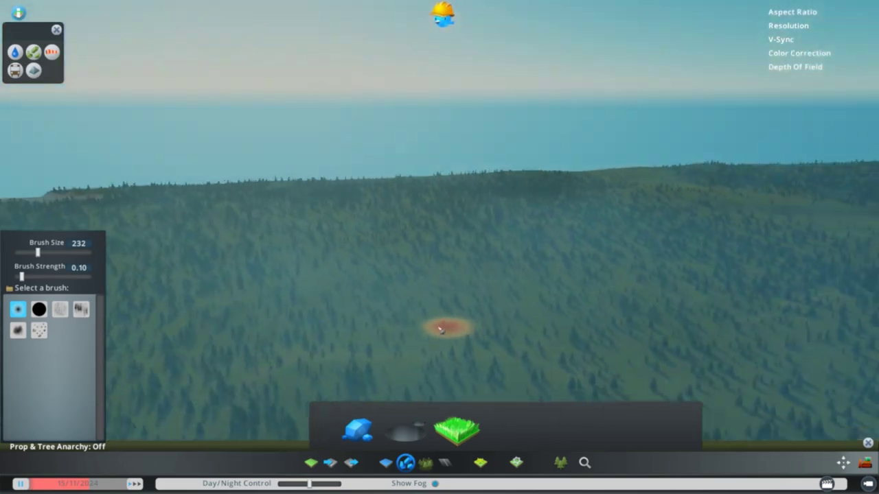
scroll(440, 330, down, 8)
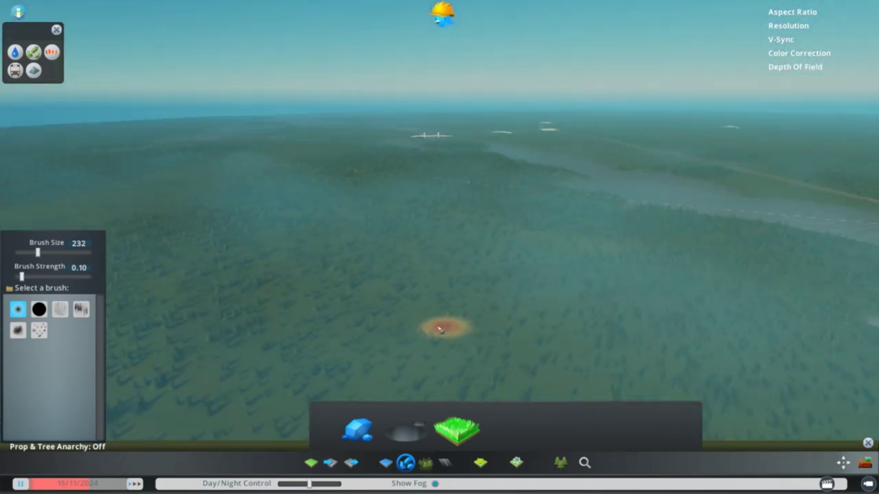
scroll(410, 322, up, 5)
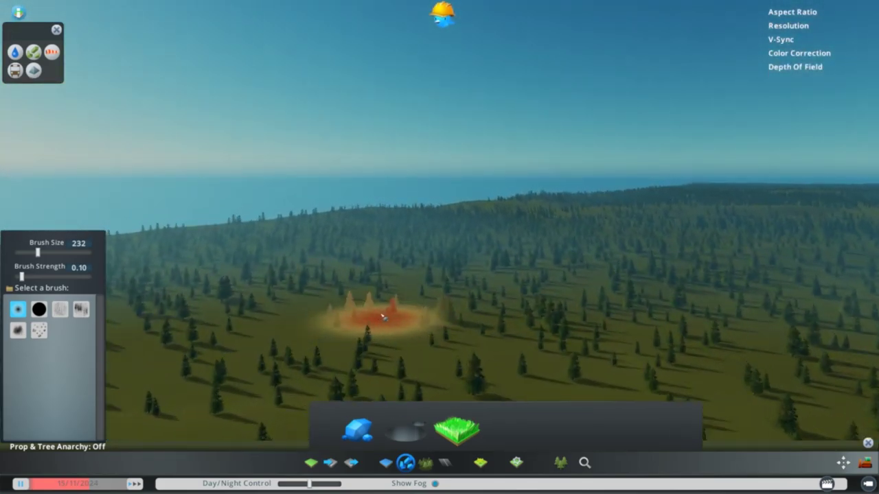
scroll(383, 317, down, 5)
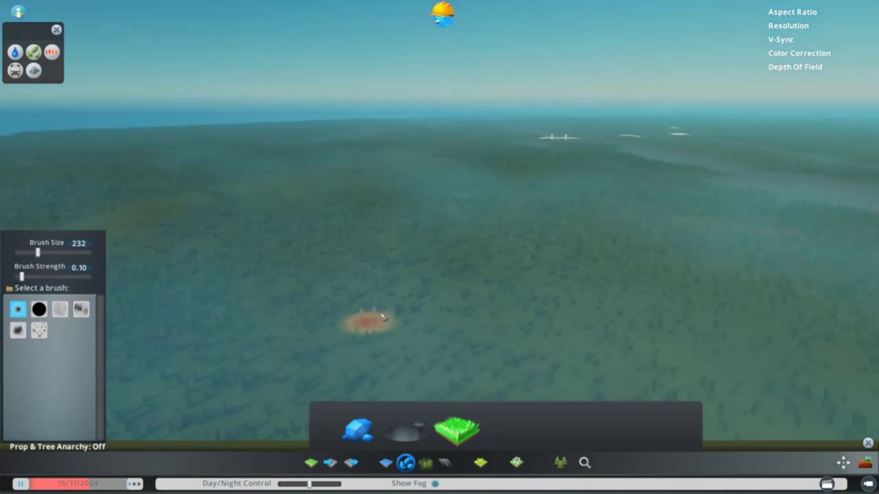
scroll(398, 321, down, 5)
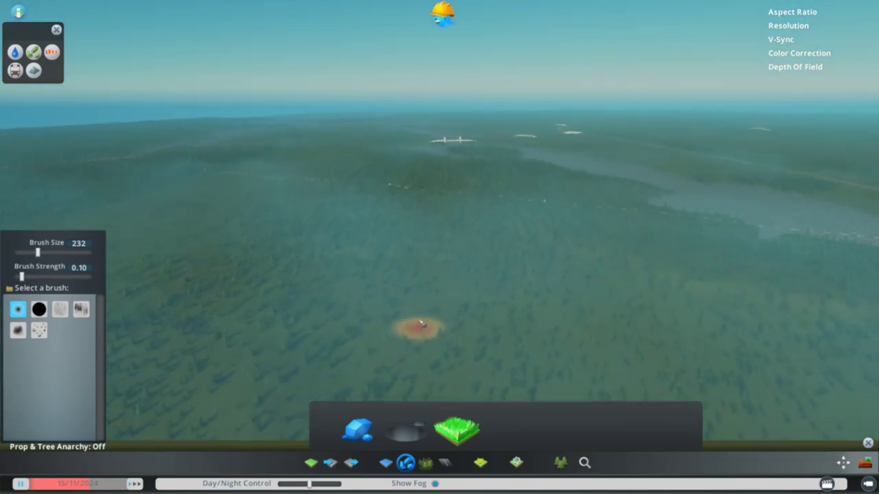
key(s)
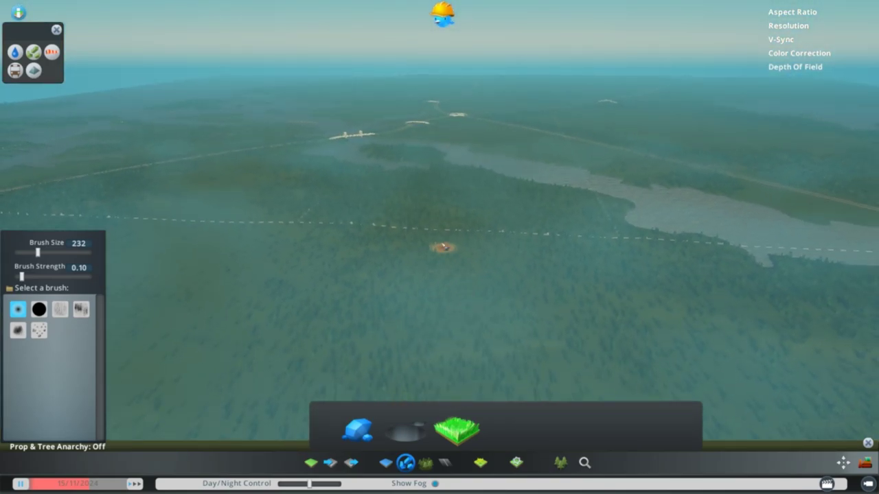
scroll(440, 227, up, 5)
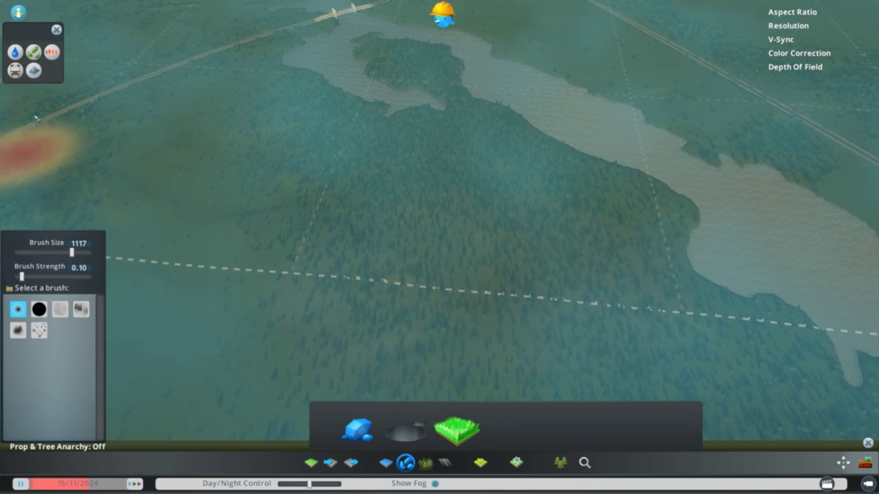
click(33, 52)
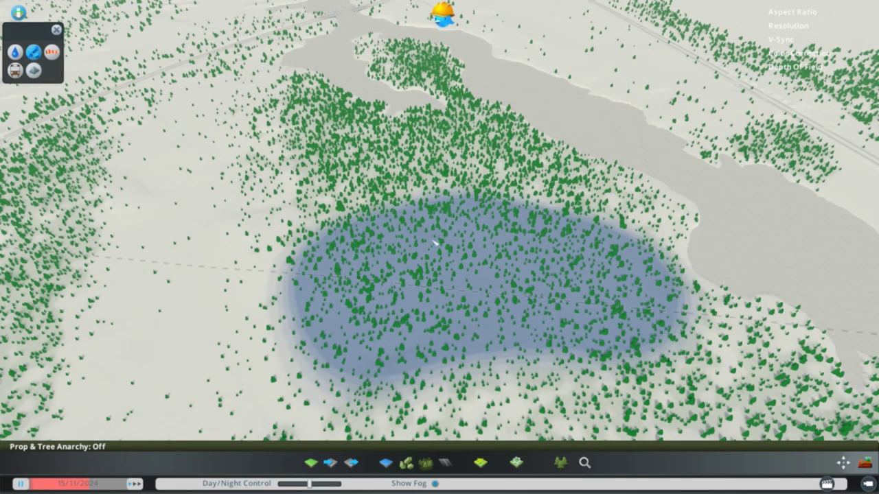
scroll(435, 241, down, 10)
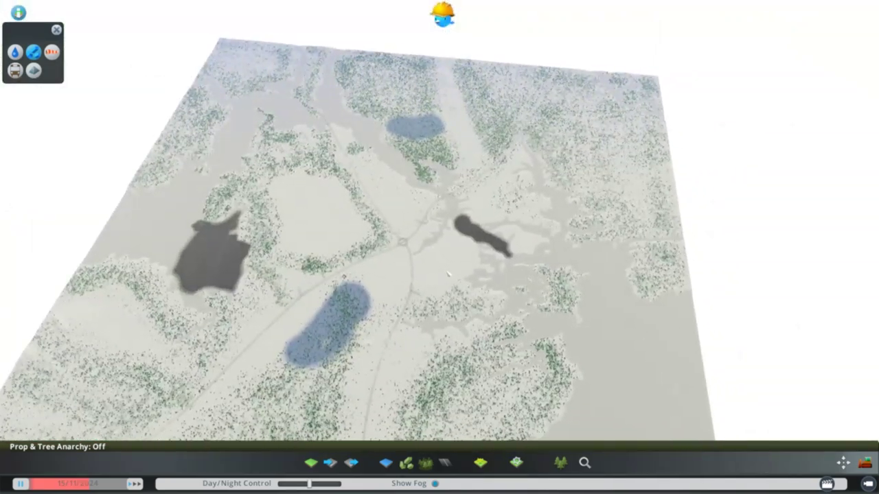
mouse_move(449, 274)
middle_down()
mouse_move(430, 283)
mouse_move(453, 274)
mouse_move(446, 282)
mouse_move(465, 282)
middle_up()
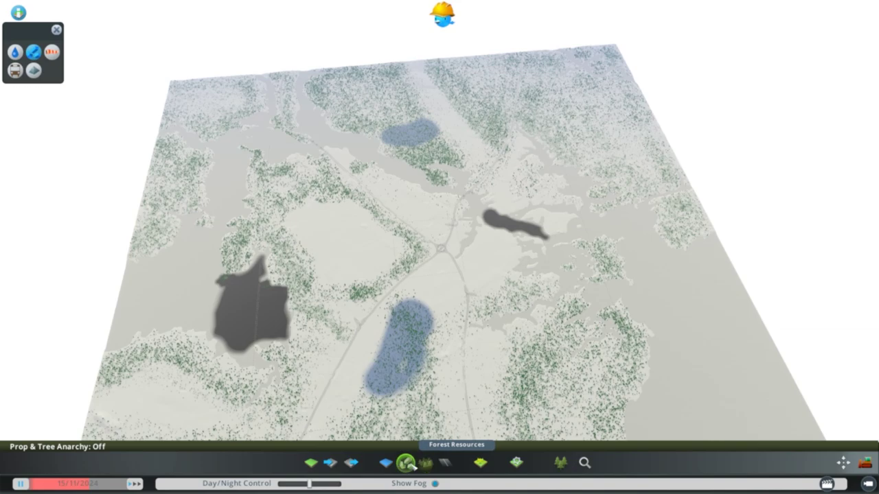
Paint fertile land along the southern riverbank on both sides of the northwestern highway bridge, using the 1117 brush size.
click(406, 464)
click(459, 431)
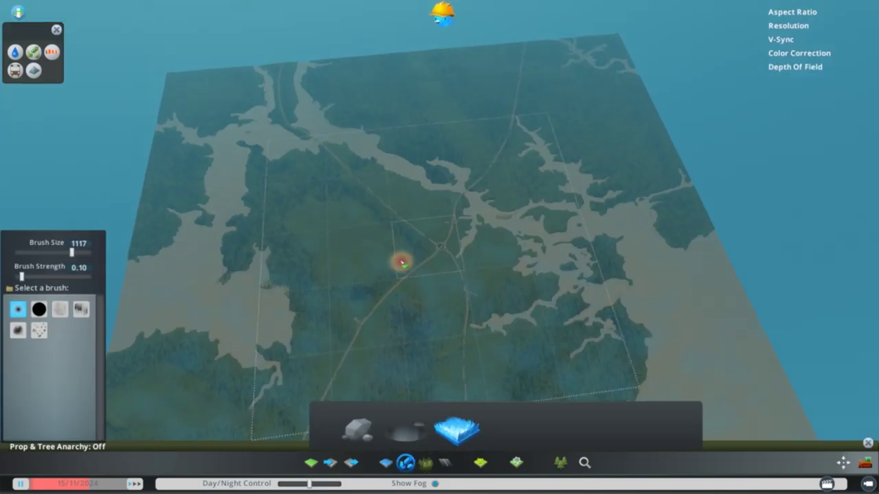
scroll(400, 257, up, 10)
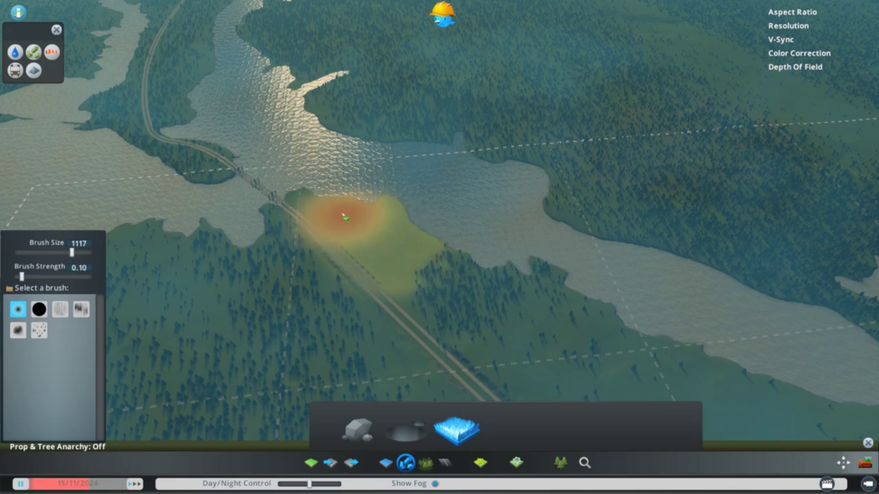
key(a)
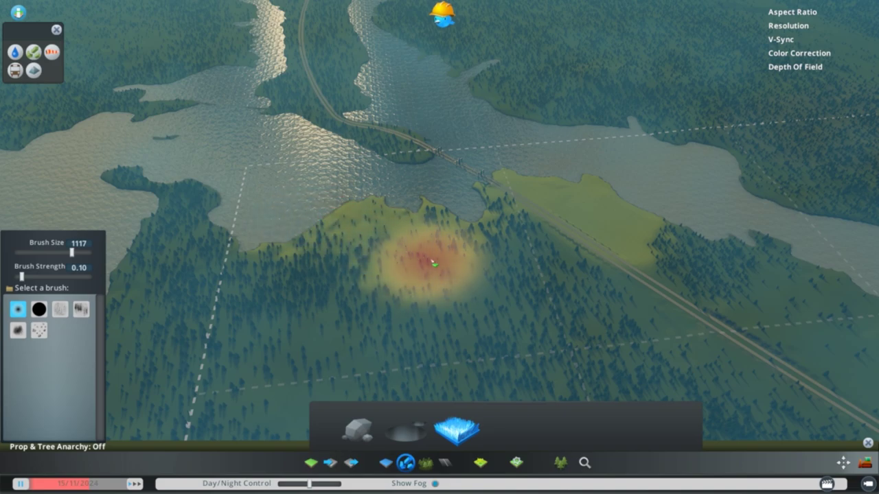
key(s)
key(d)
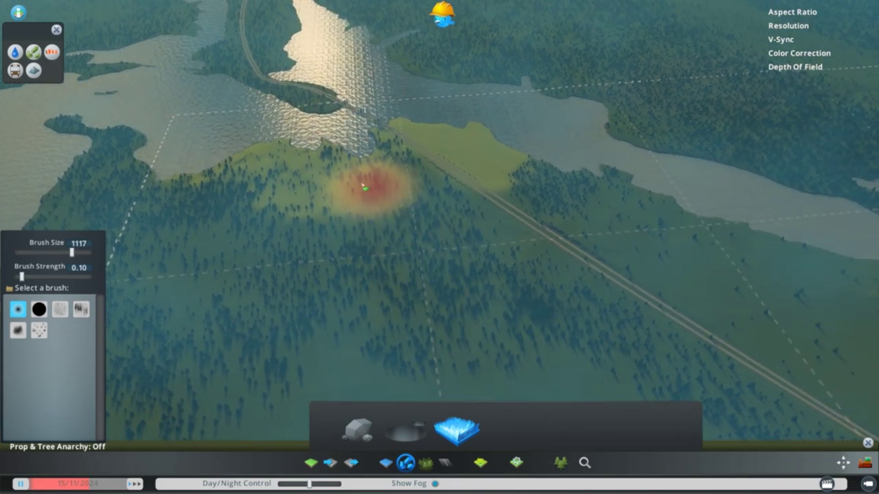
scroll(523, 341, down, 5)
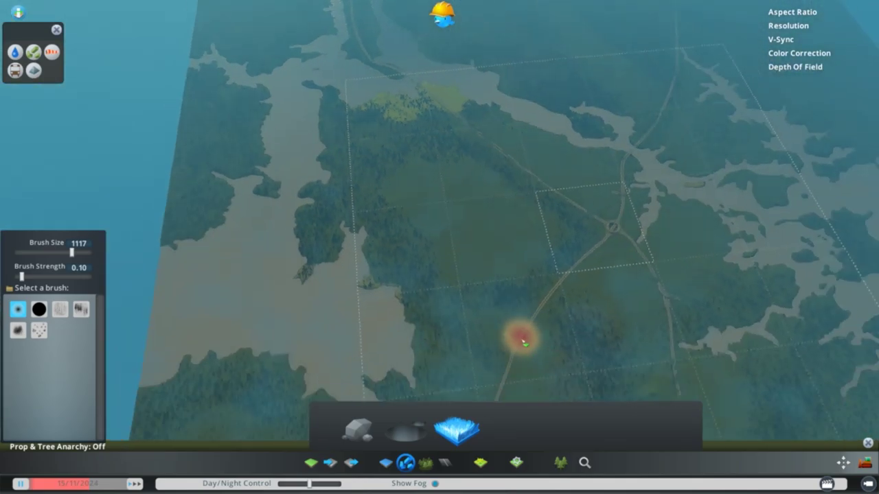
Paint fertile land over the two wooded headlands in the river delta east of the highway, using the 1117 brush size.
scroll(523, 342, up, 5)
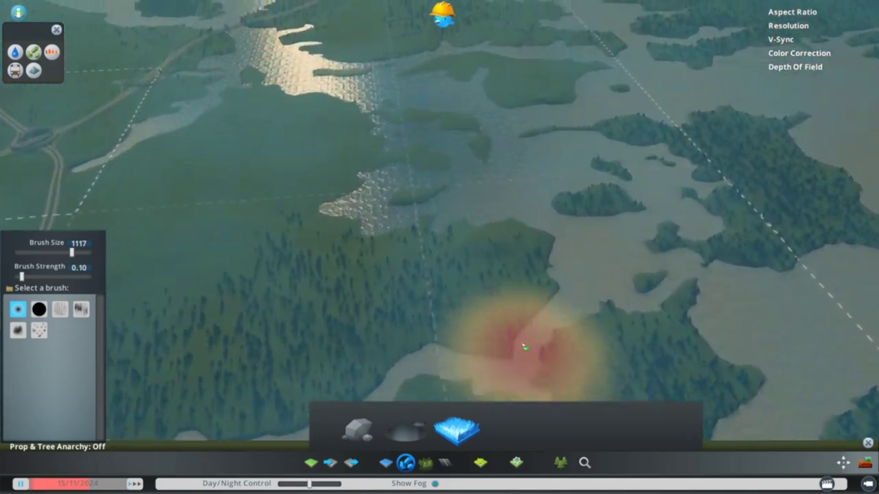
middle_drag(523, 345, 449, 265)
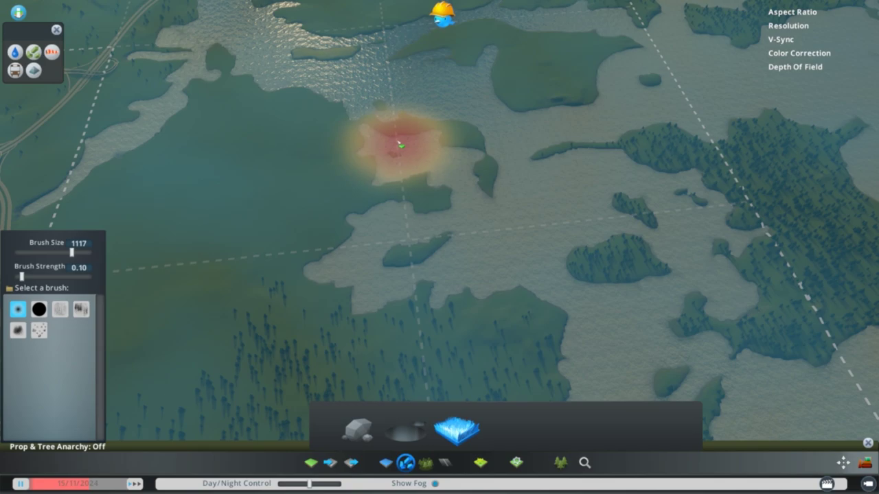
middle_drag(405, 155, 487, 258)
scroll(486, 258, down, 4)
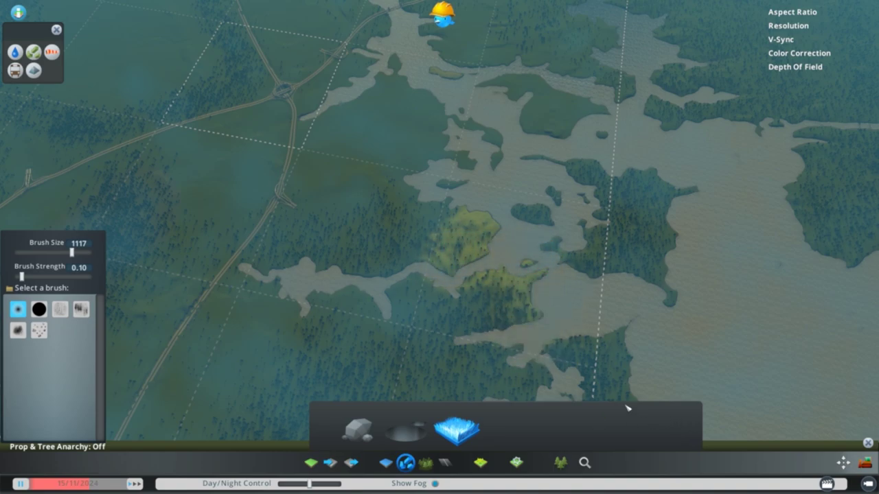
Examine the fertile land on the eastern delta headlands from several angles and against the surrounding map.
middle_drag(627, 407, 408, 337)
scroll(410, 348, up, 4)
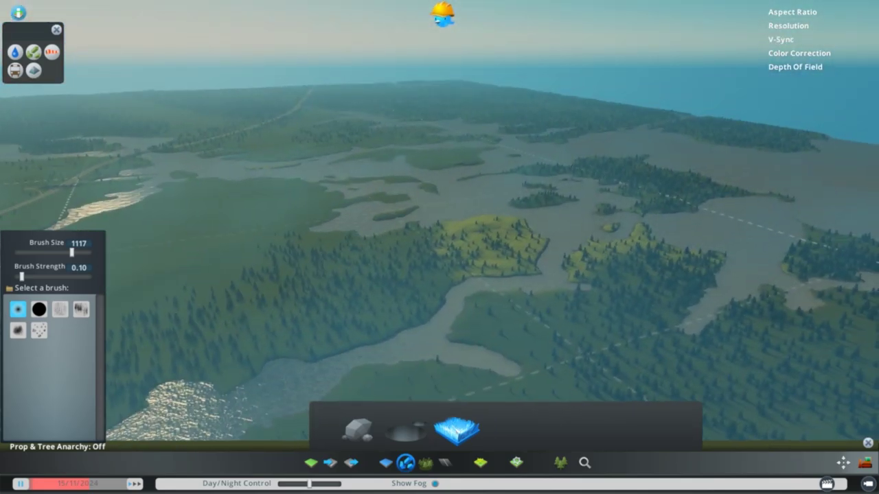
scroll(412, 295, down, 4)
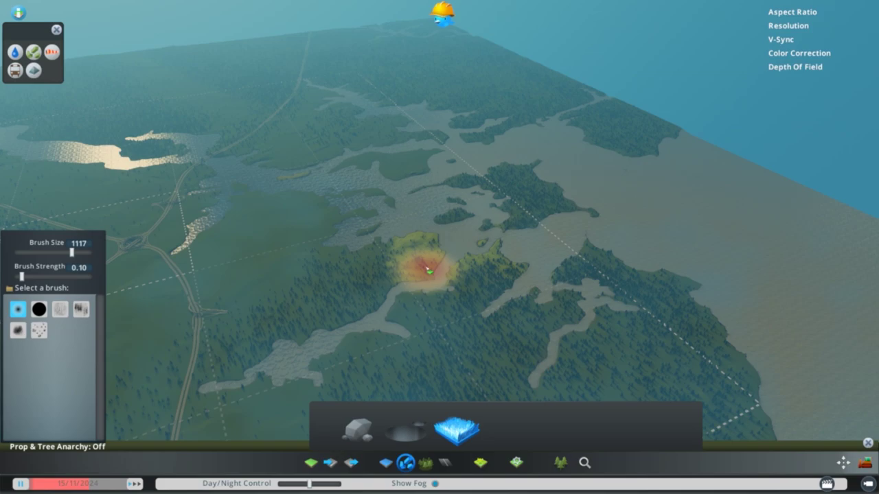
key(a)
key(s)
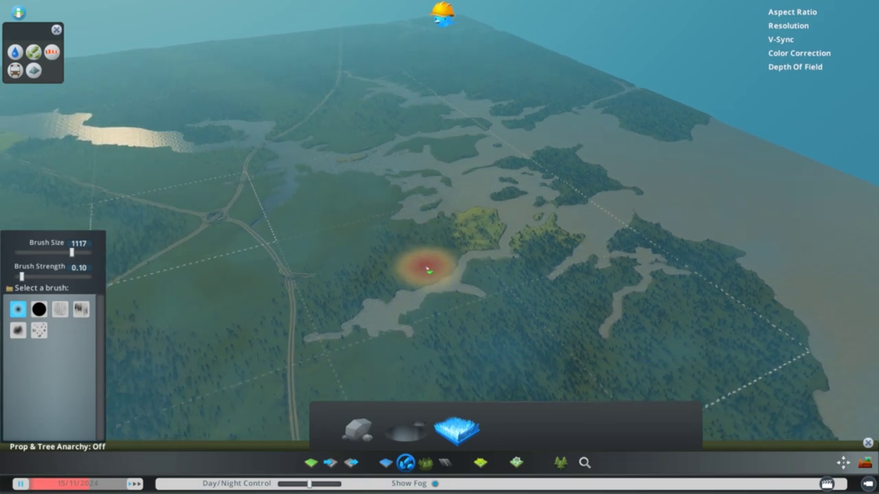
key(e)
scroll(428, 269, up, 5)
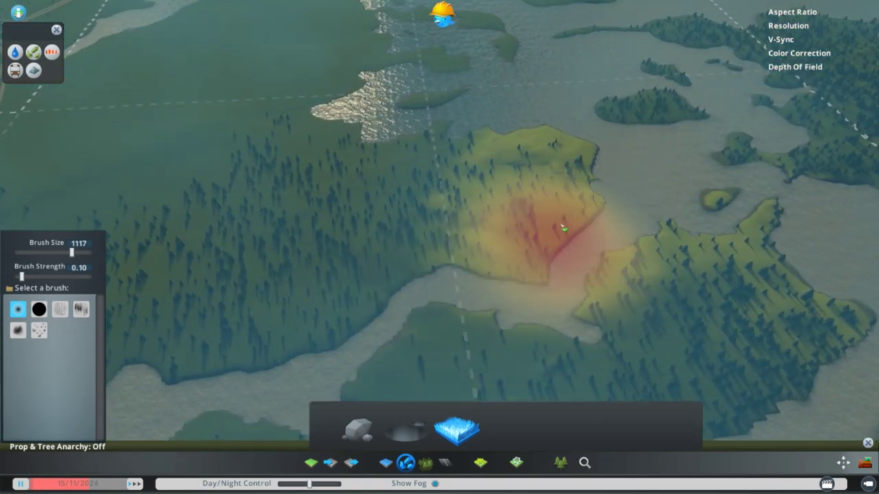
scroll(666, 293, up, 3)
scroll(668, 292, down, 3)
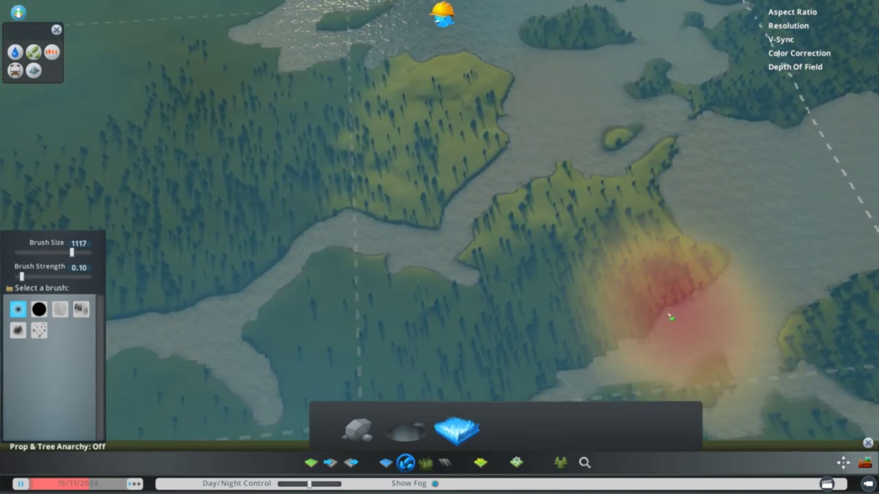
scroll(525, 330, down, 10)
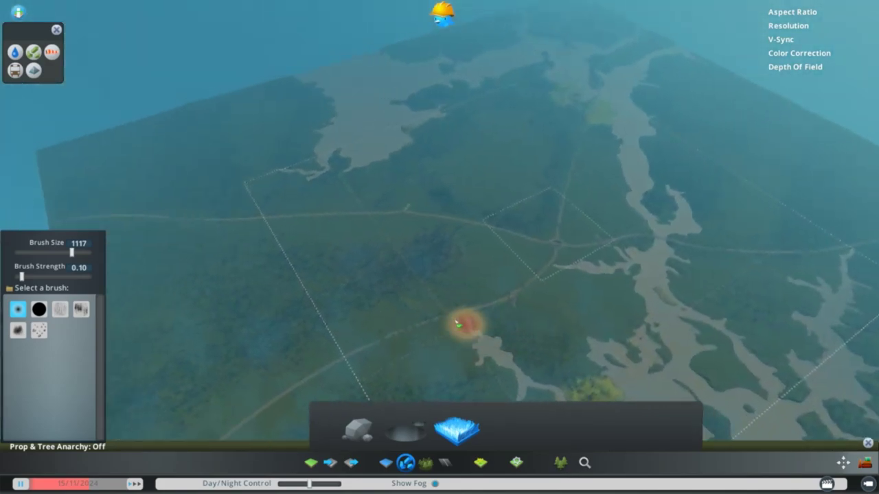
Paint a large oval patch of fertile land over the forest clearing just outside the buildable area's southwest corner.
scroll(458, 324, up, 10)
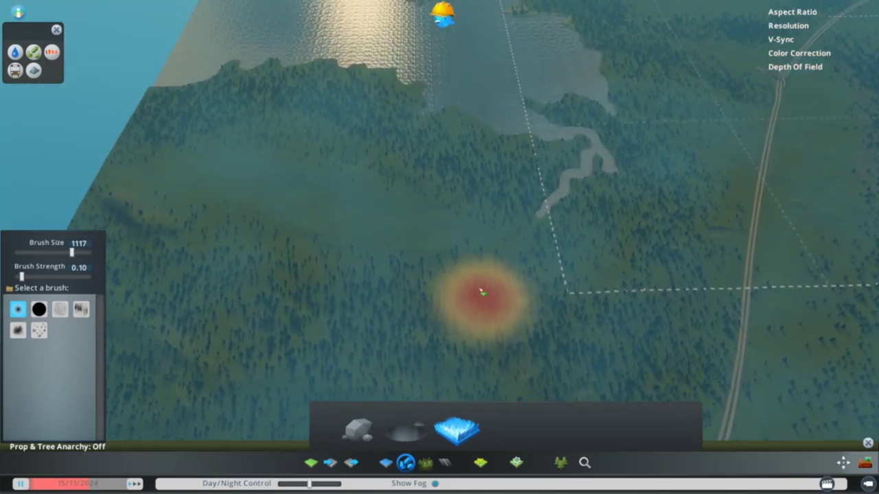
mouse_move(480, 245)
mouse_down()
mouse_move(444, 210)
mouse_move(340, 156)
mouse_up()
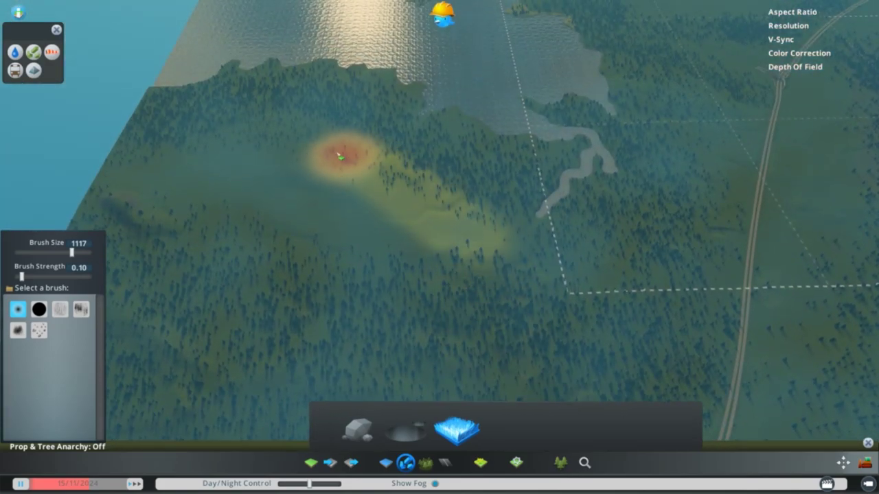
mouse_move(241, 144)
mouse_down()
mouse_move(173, 162)
mouse_move(156, 191)
mouse_move(300, 245)
mouse_move(452, 257)
mouse_up()
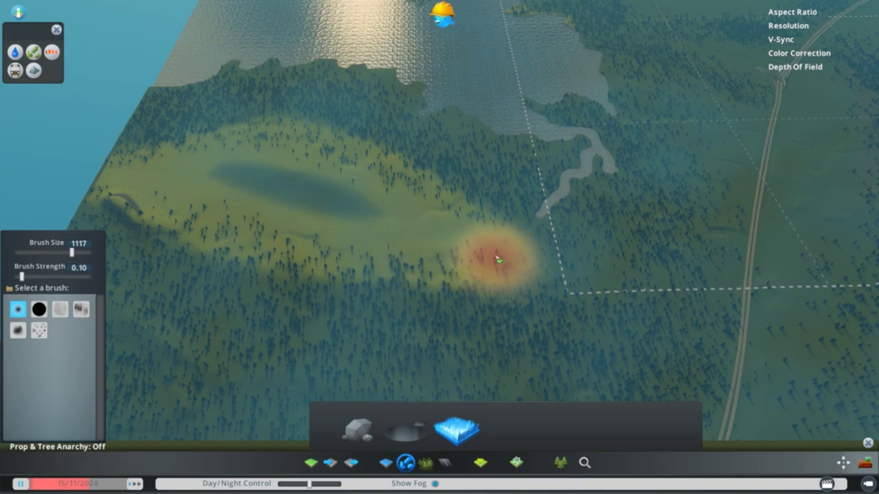
mouse_move(505, 239)
mouse_down()
mouse_move(196, 161)
mouse_move(375, 226)
mouse_move(292, 184)
mouse_move(263, 180)
mouse_move(410, 232)
mouse_up()
Paint a strip of fertile land along the eastern and northern forest edge of the large clearing northwest of the highway interchange.
key(d)
scroll(468, 272, down, 5)
mouse_move(460, 287)
middle_down()
mouse_move(468, 271)
mouse_move(461, 265)
mouse_move(452, 284)
middle_up()
key(d)
scroll(476, 266, up, 3)
scroll(476, 267, down, 4)
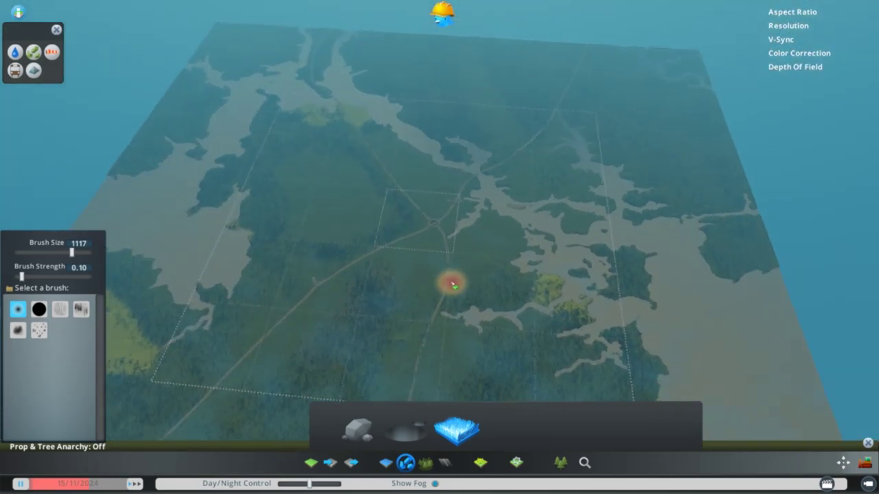
scroll(453, 283, up, 10)
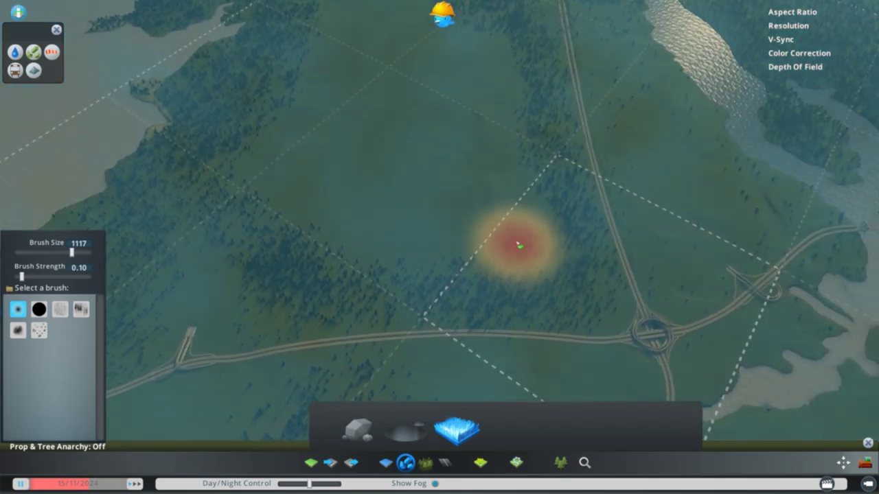
mouse_move(516, 243)
mouse_down()
mouse_move(514, 175)
mouse_move(486, 35)
mouse_up()
key(a)
key(w)
drag(574, 148, 536, 88)
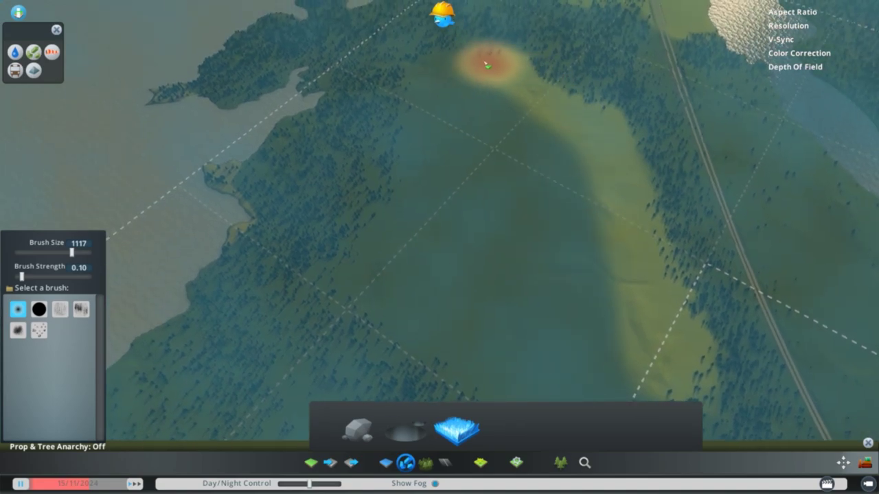
Extend the fertile land along the western edge of the large clearing and fill its whole interior.
mouse_move(407, 103)
mouse_down()
mouse_move(333, 273)
mouse_move(401, 342)
mouse_up()
key(s)
key(d)
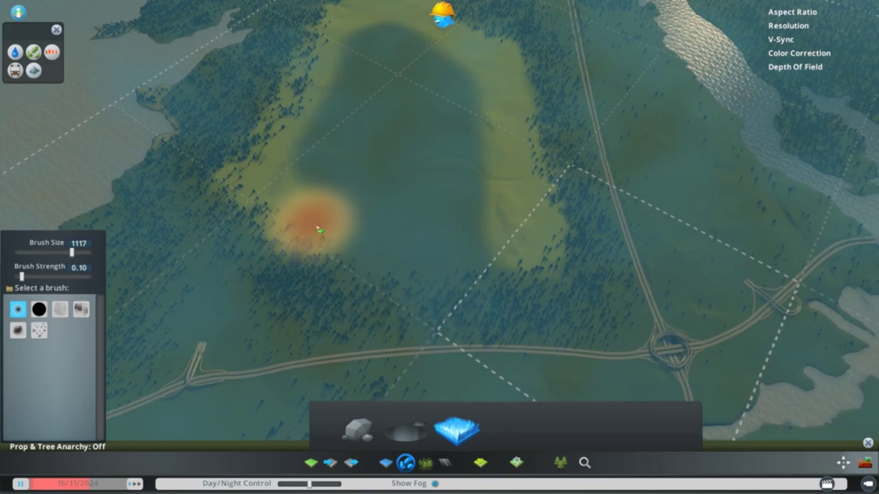
mouse_move(318, 230)
mouse_down()
mouse_move(477, 249)
mouse_move(489, 241)
mouse_move(336, 239)
mouse_move(314, 173)
mouse_move(339, 197)
mouse_move(280, 174)
mouse_move(506, 223)
mouse_move(385, 187)
mouse_move(436, 185)
mouse_move(325, 119)
mouse_move(285, 177)
mouse_move(343, 36)
mouse_move(411, 77)
mouse_move(465, 143)
mouse_move(476, 114)
mouse_up()
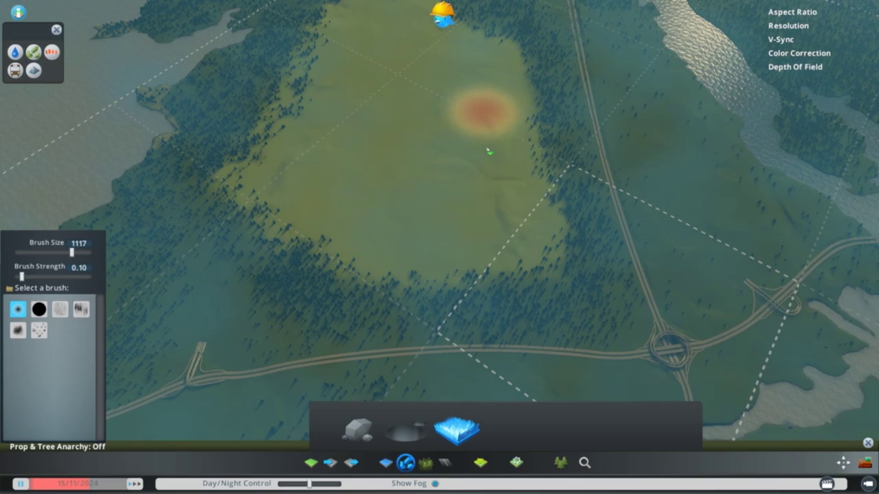
scroll(477, 96, down, 8)
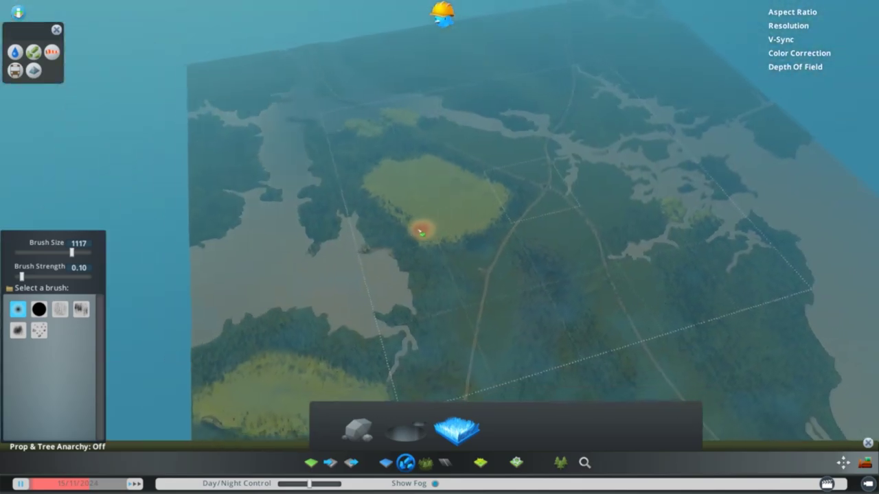
scroll(421, 232, up, 8)
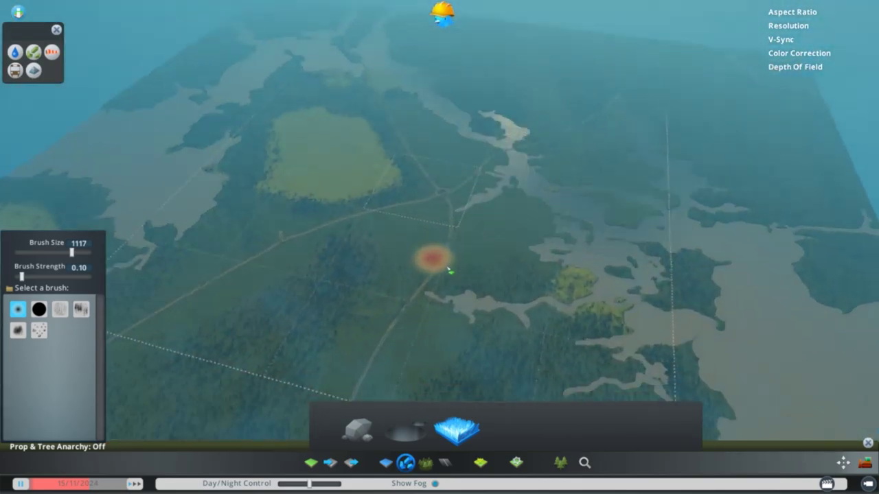
scroll(426, 279, up, 3)
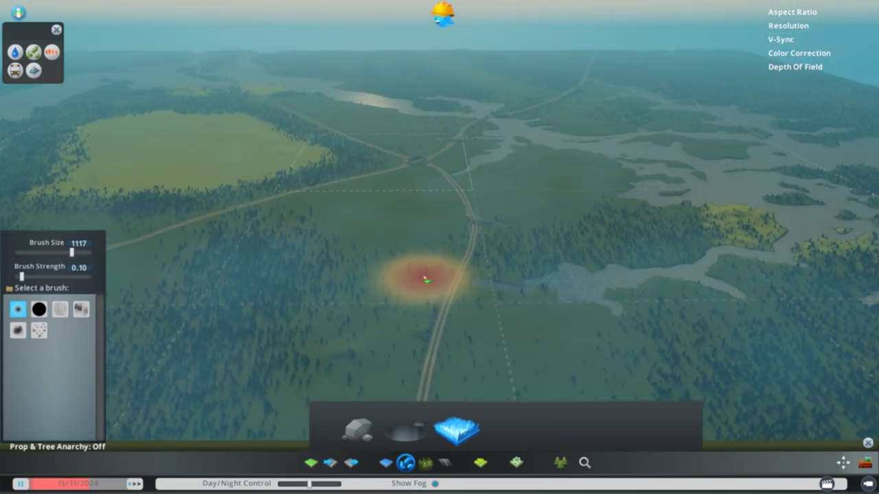